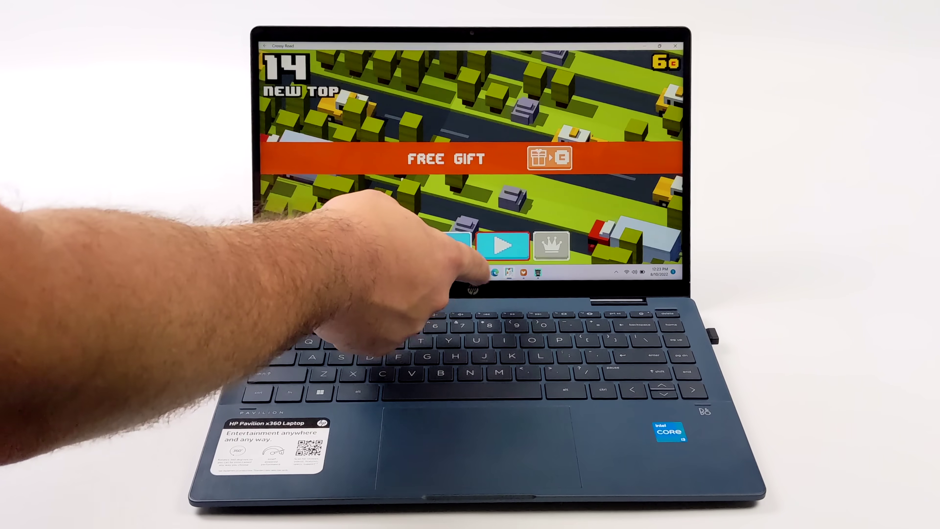
Play a new Crossy Road run to 12 after allowing media access, then bring up My Talking Tom.
left_click(502, 245)
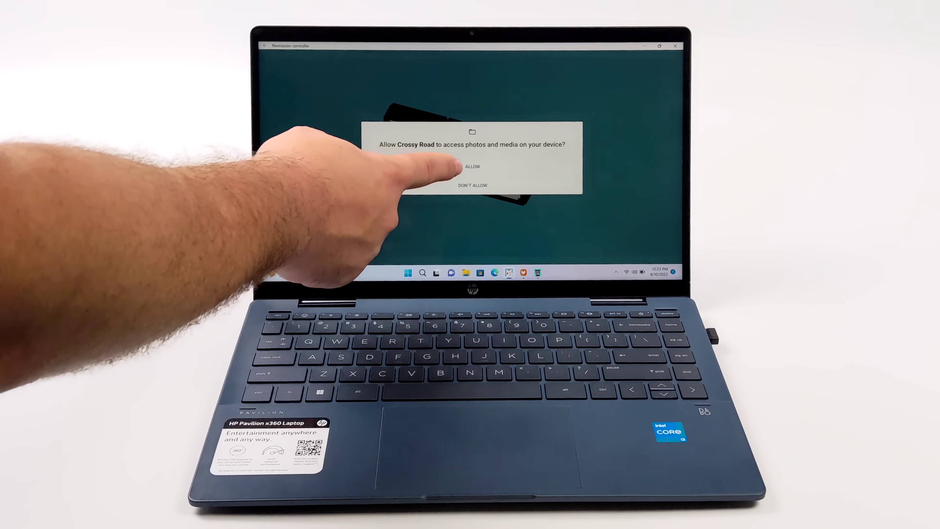
left_click(470, 166)
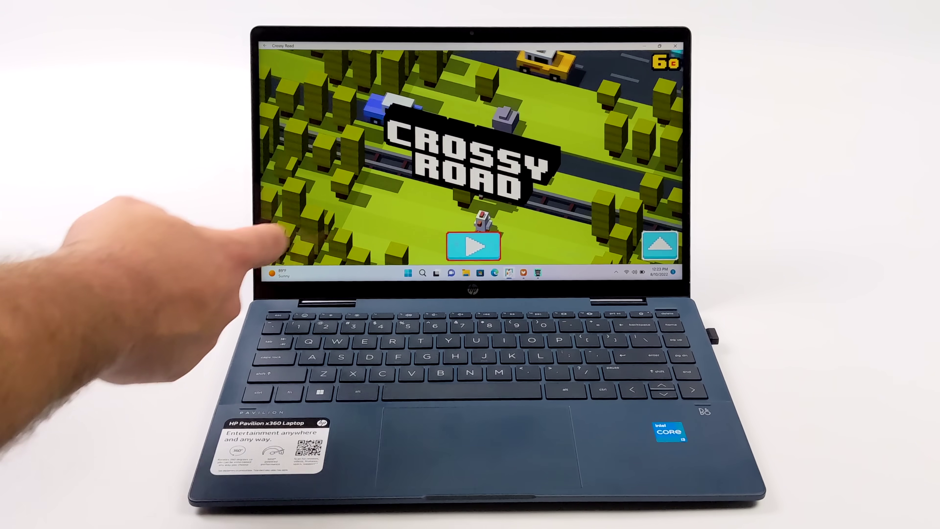
left_click(410, 247)
left_click(433, 243)
left_click(446, 244)
left_click(446, 245)
left_click(446, 244)
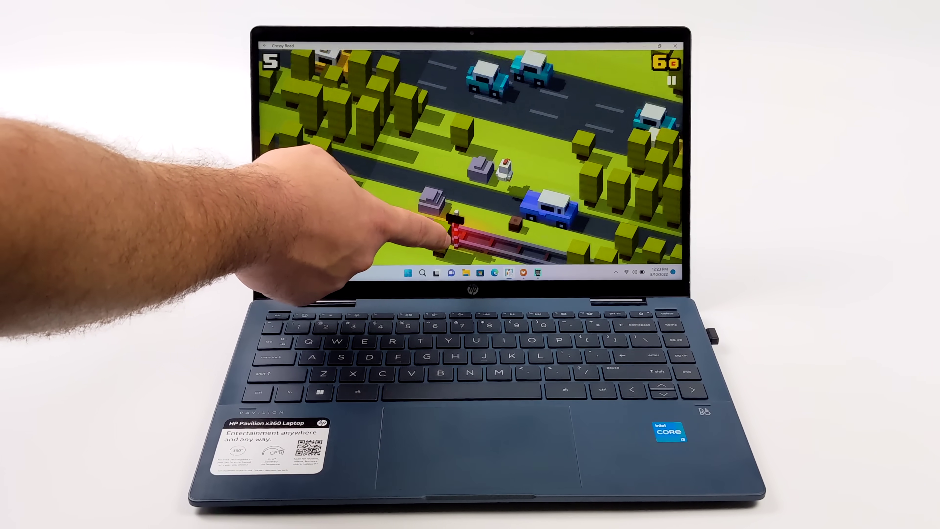
left_click(445, 245)
left_click(446, 244)
left_click(446, 244)
left_click(446, 246)
left_click(446, 247)
left_click(446, 246)
left_click(446, 247)
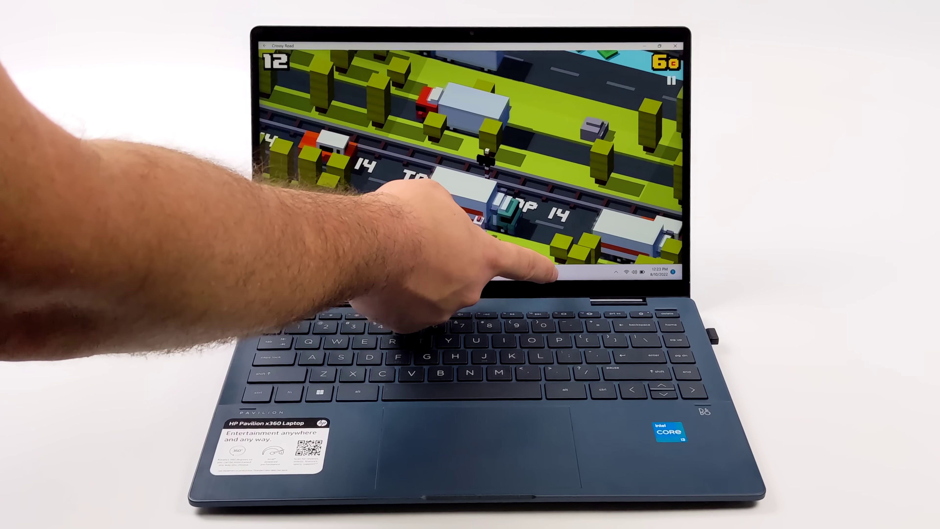
left_click(537, 272)
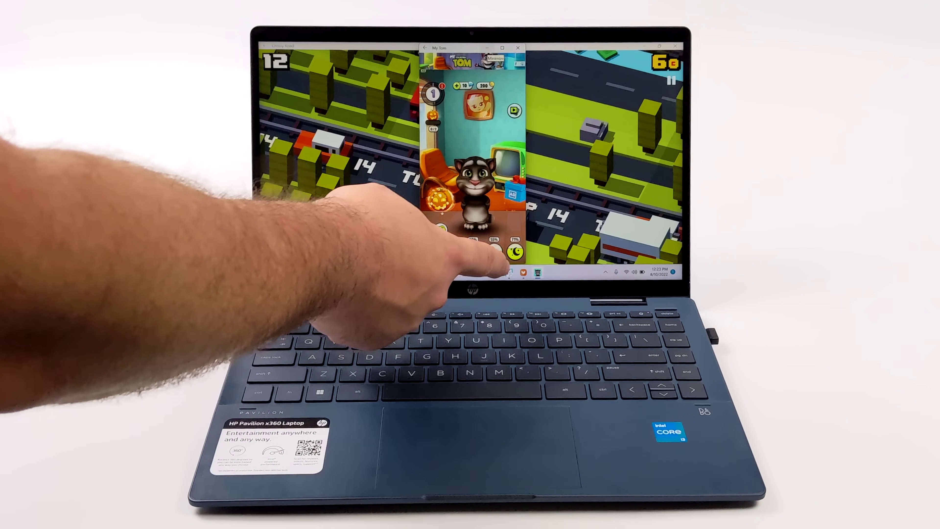
Open the Aptoide store and browse its home page.
left_click(523, 273)
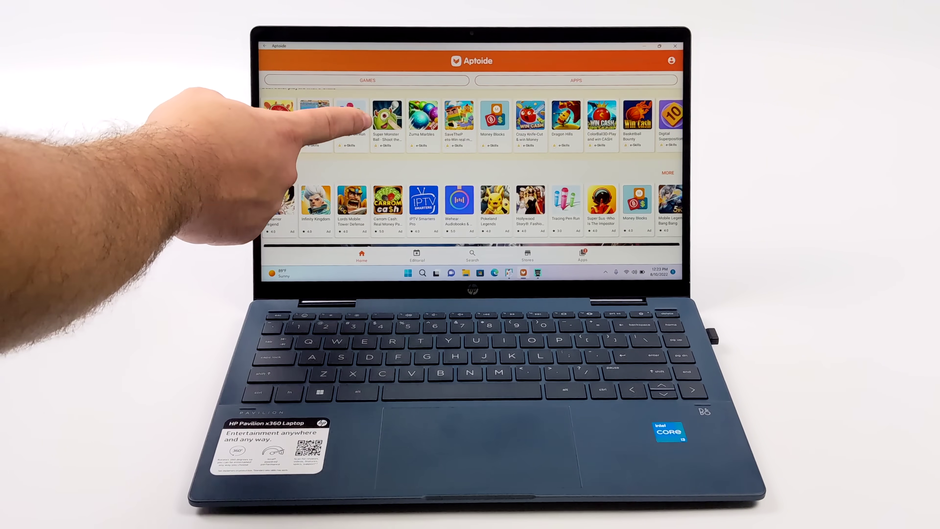
left_click_drag(346, 115, 337, 220)
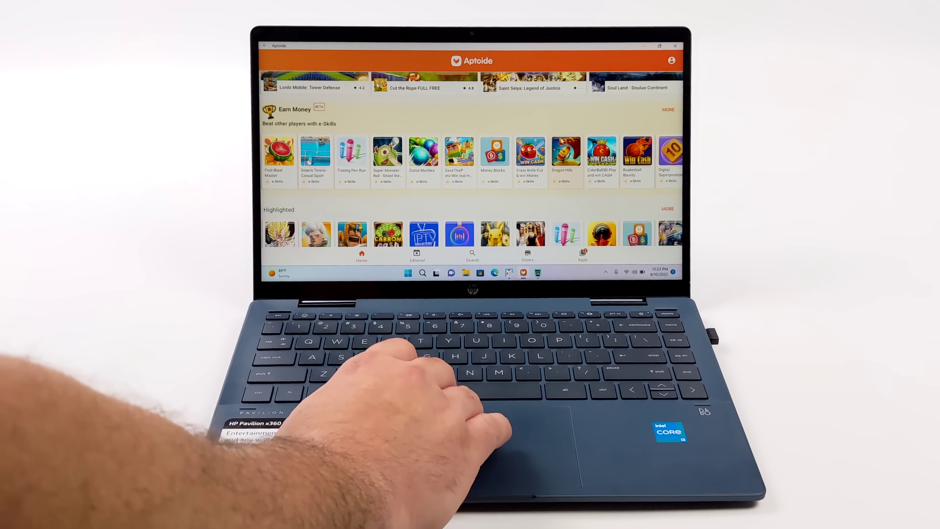
scroll(561, 141, "down", 3)
scroll(561, 140, "up", 5)
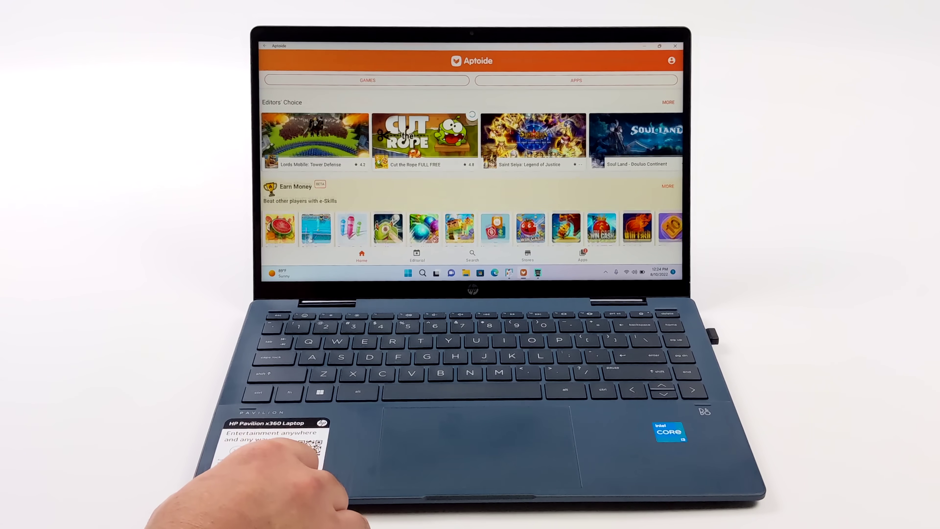
Launch a recently added app from Start's full recommended list, close My Tom, and restart Crossy Road.
left_click(408, 272)
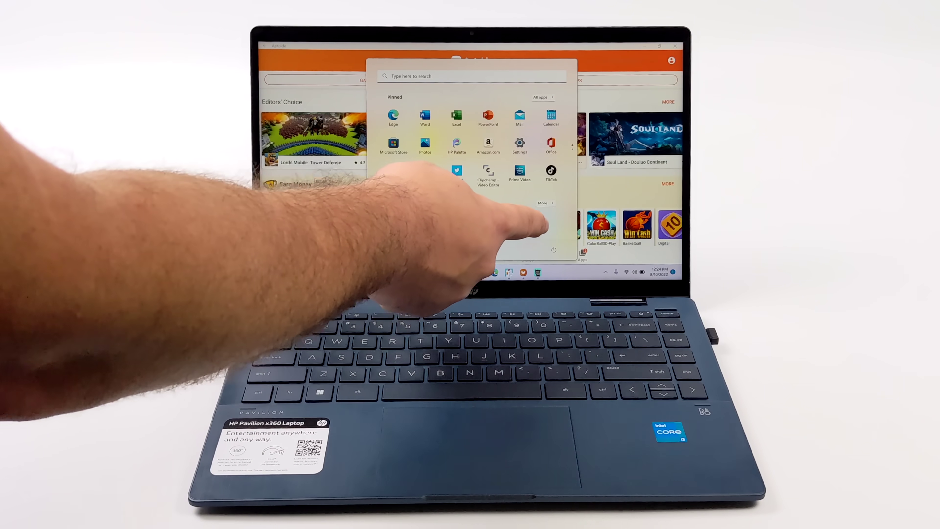
left_click(544, 203)
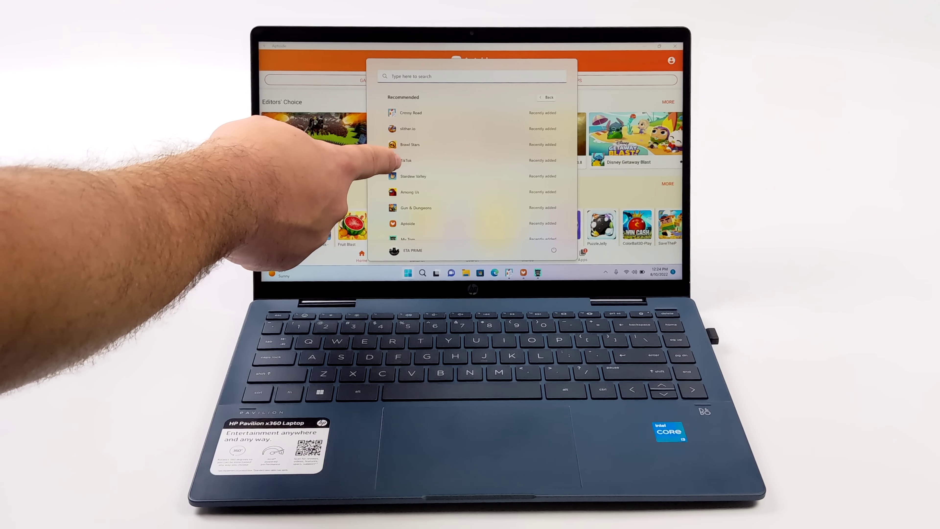
left_click(403, 159)
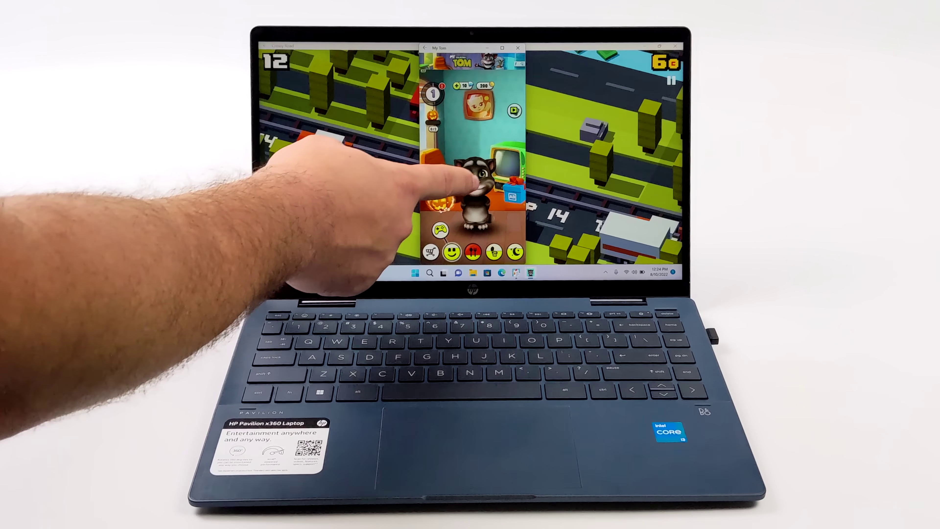
left_click(518, 48)
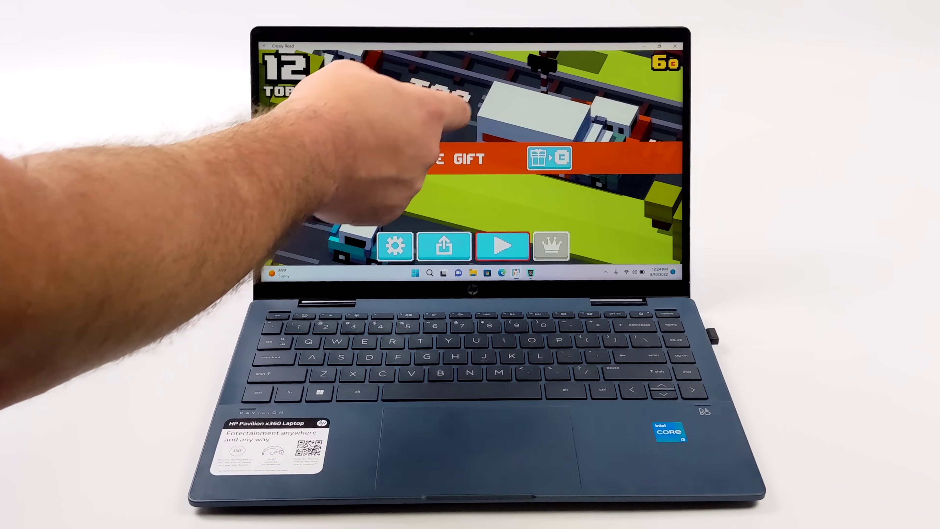
left_click(496, 244)
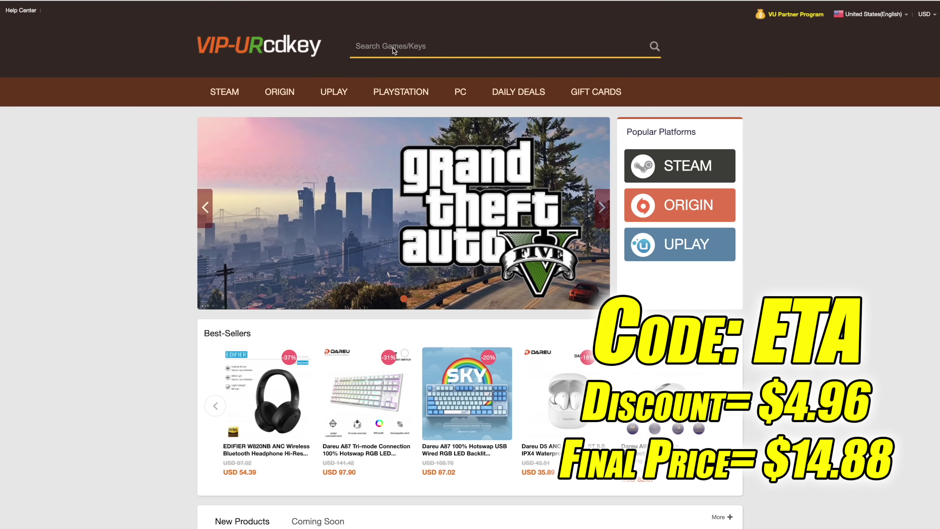
Search the store for 'win' and open the MS Windows 10 Pro OEM product page.
type("win")
left_click(245, 204)
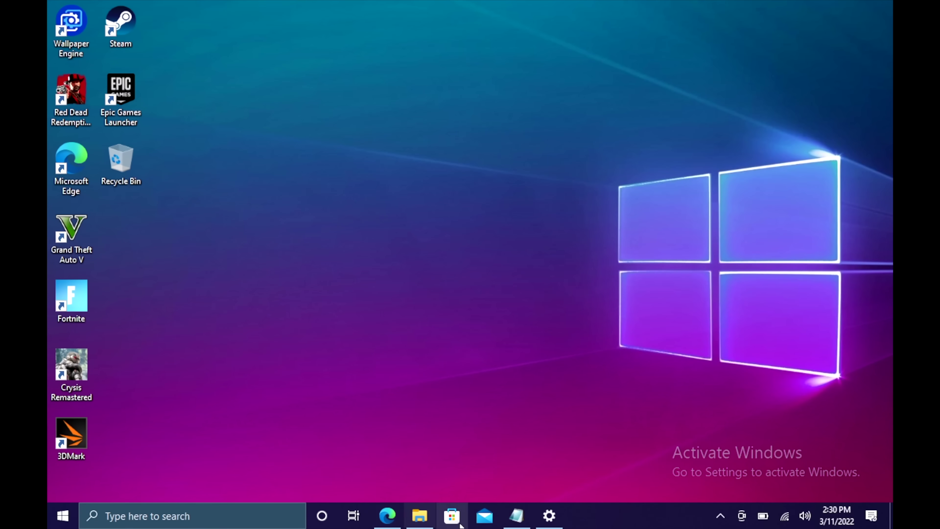
Go to the Activation page in Windows 10 Settings and choose Change product key.
left_click(549, 516)
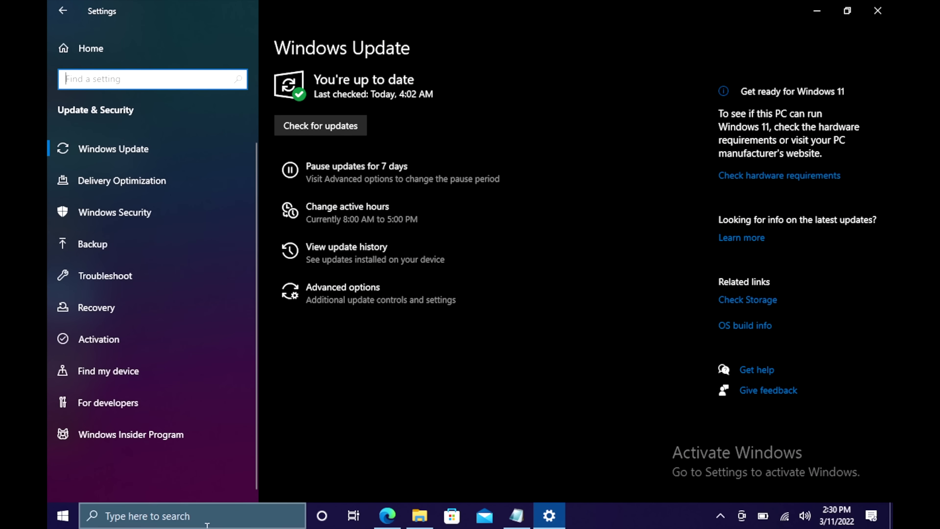
left_click(102, 337)
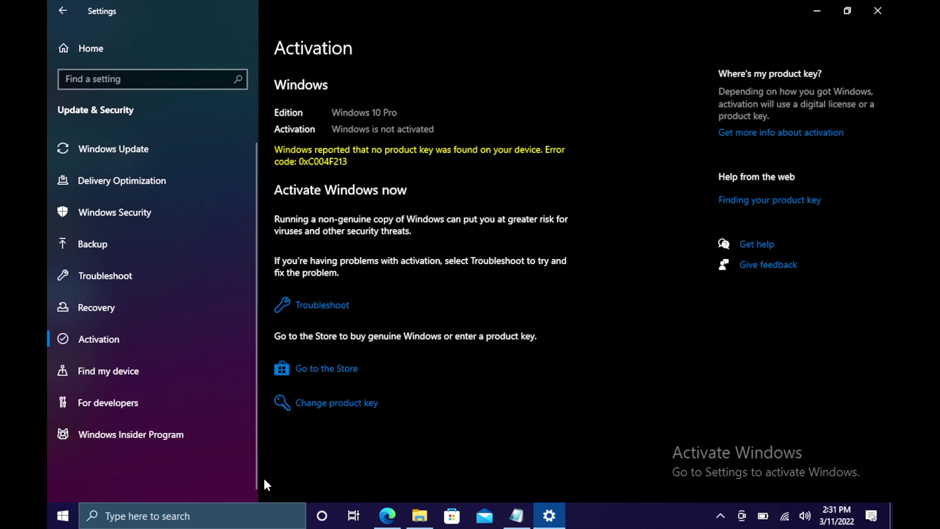
left_click(349, 409)
Paste the product key, activate Windows 10 Pro, and minimise Settings.
right_click(303, 267)
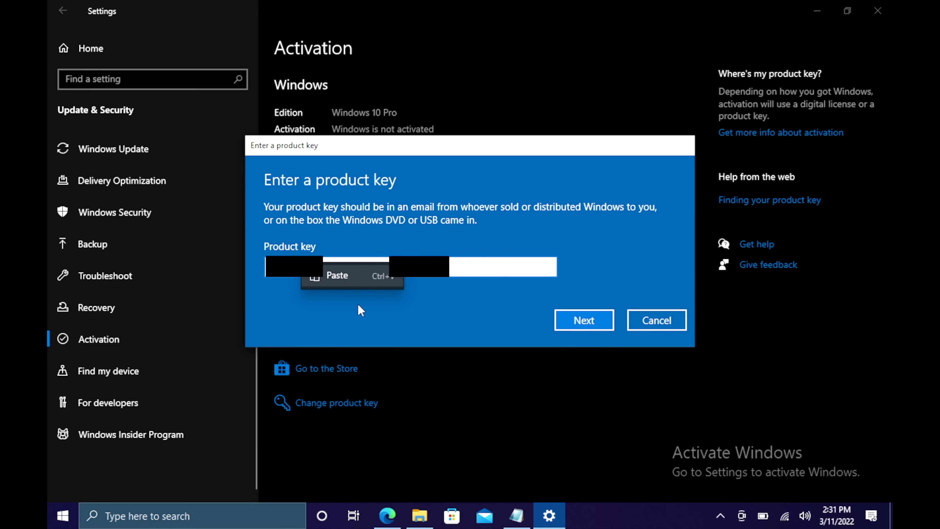
left_click(336, 272)
left_click(584, 320)
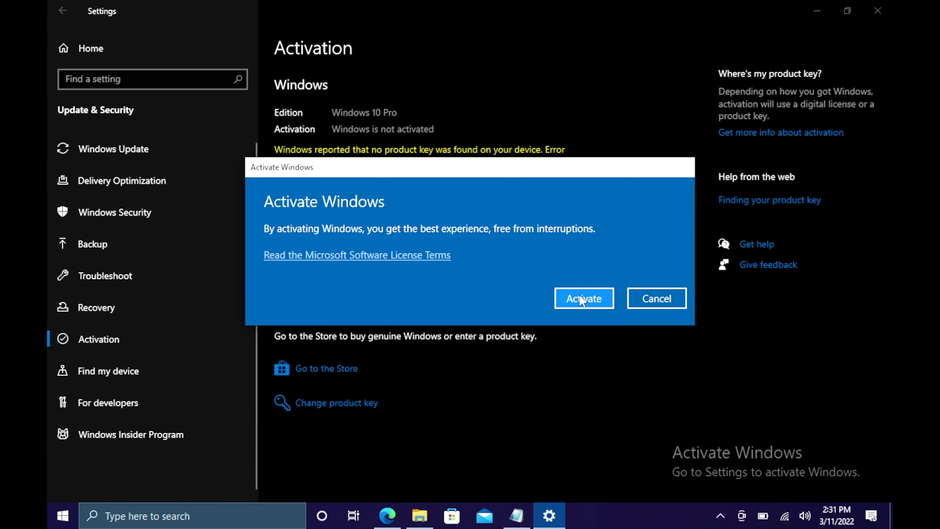
left_click(583, 299)
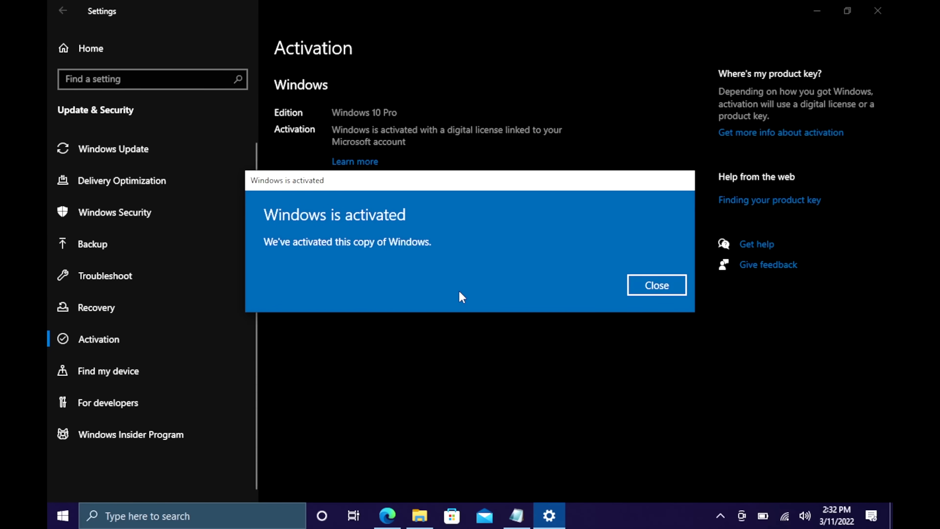
left_click(652, 293)
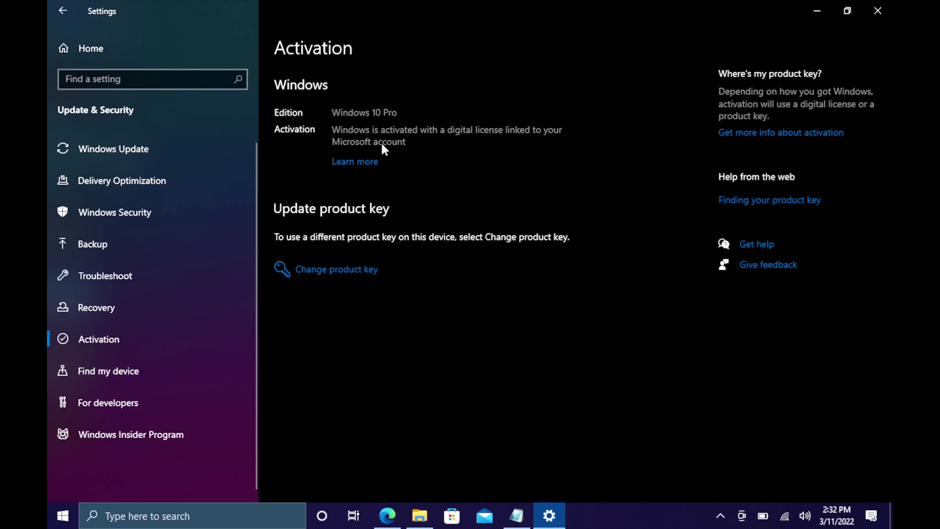
left_click(817, 10)
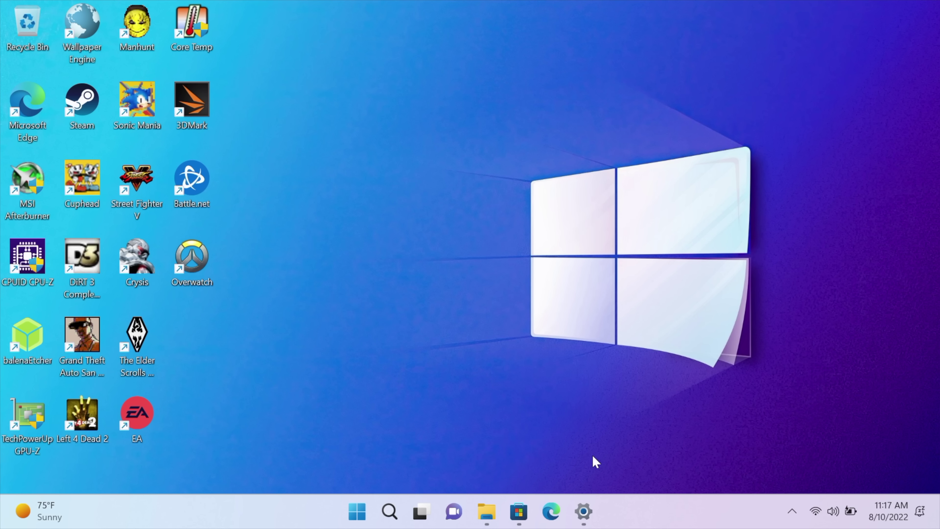
Open the Windows Update page in Windows 11 Settings.
key("super")
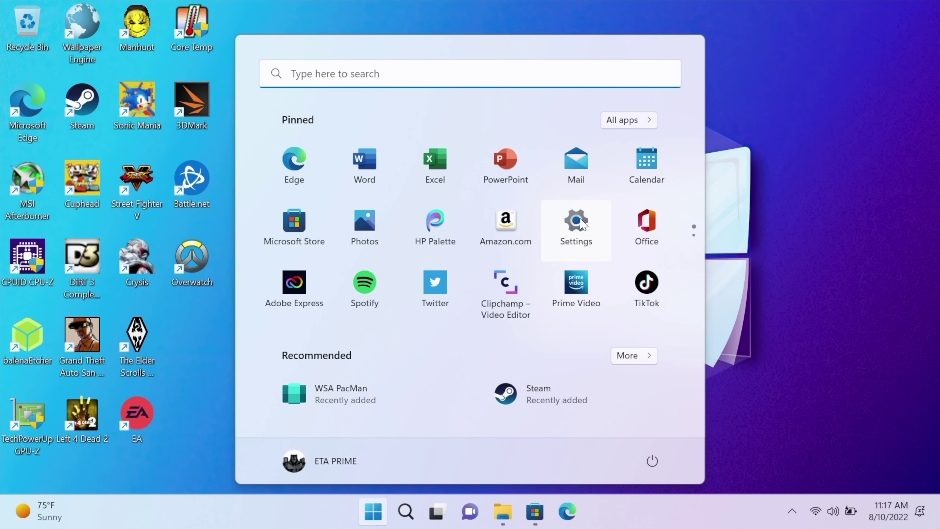
left_click(575, 219)
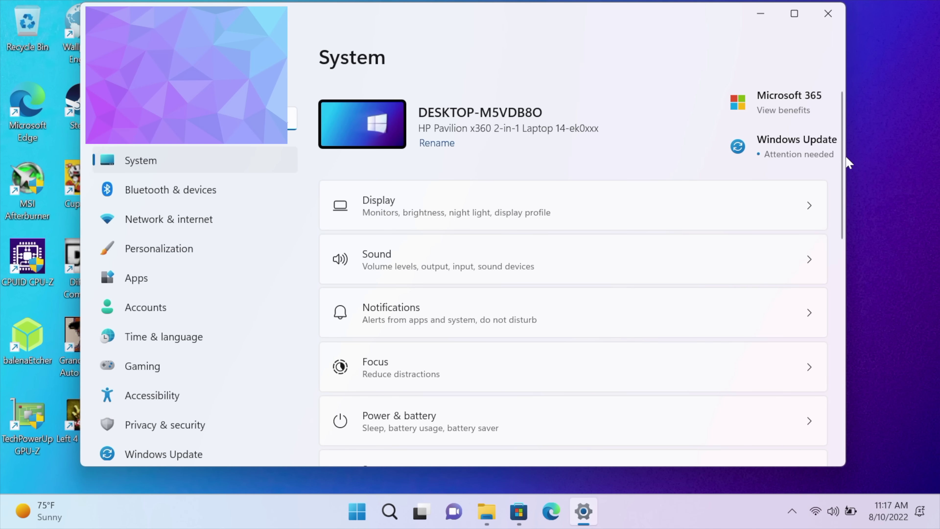
left_click(801, 146)
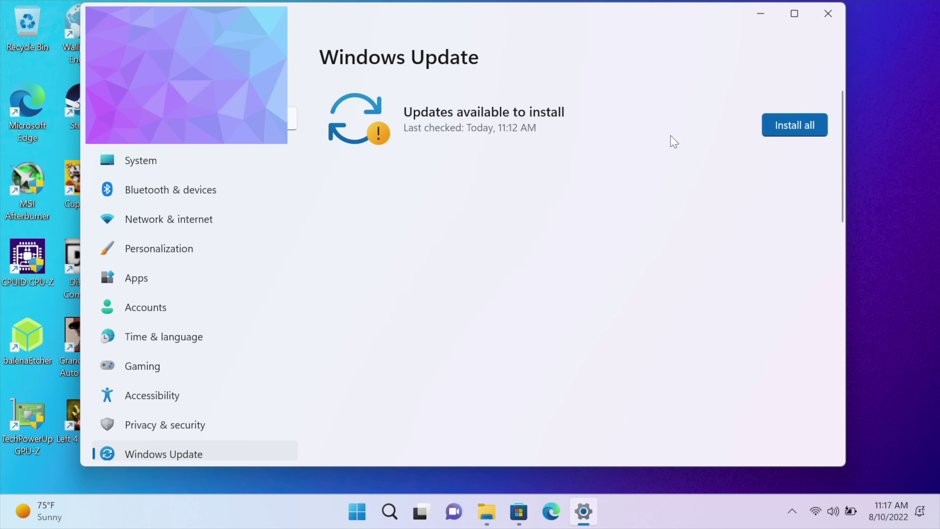
Look through the list of pending updates, then close Settings.
scroll(572, 298, "down", 8)
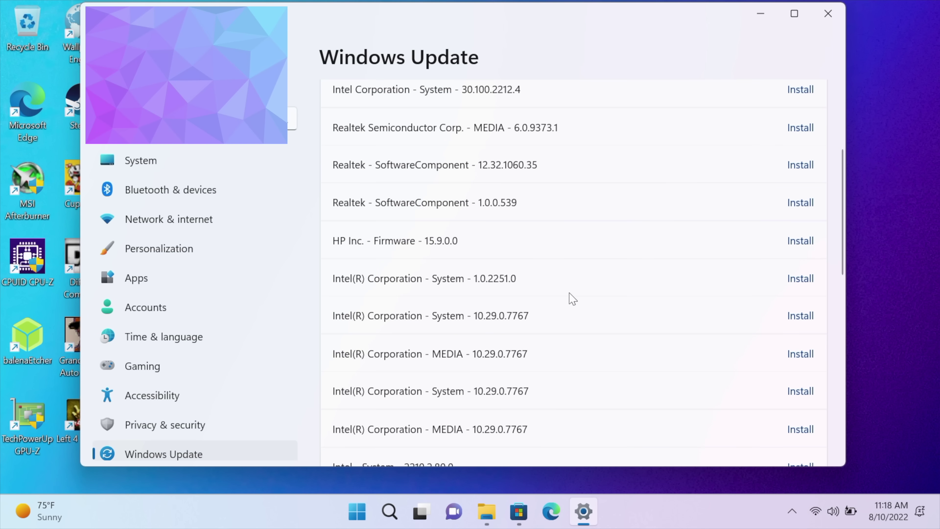
scroll(572, 298, "up", 6)
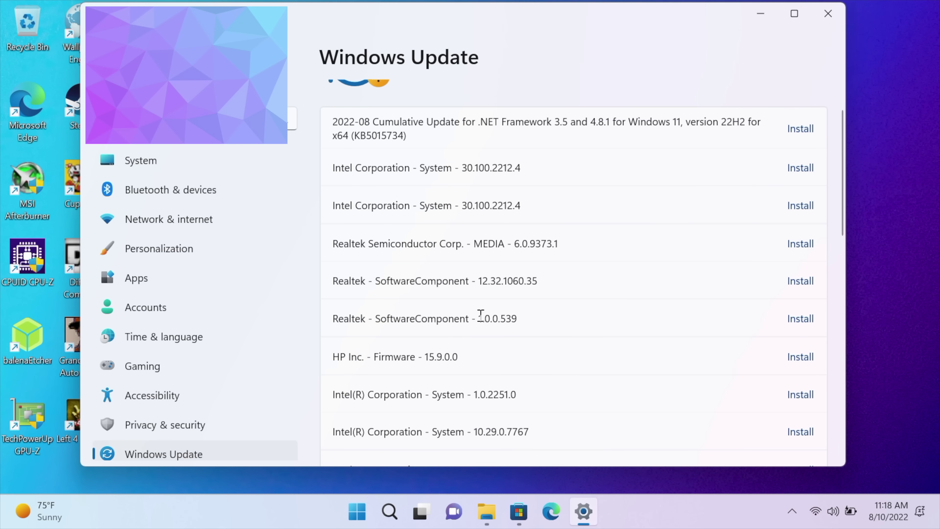
scroll(495, 266, "up", 2)
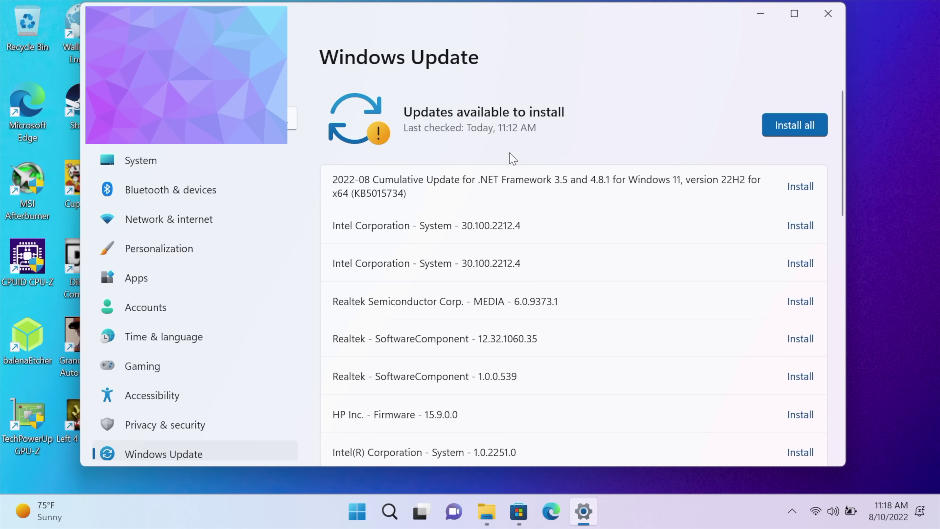
scroll(570, 244, "down", 6)
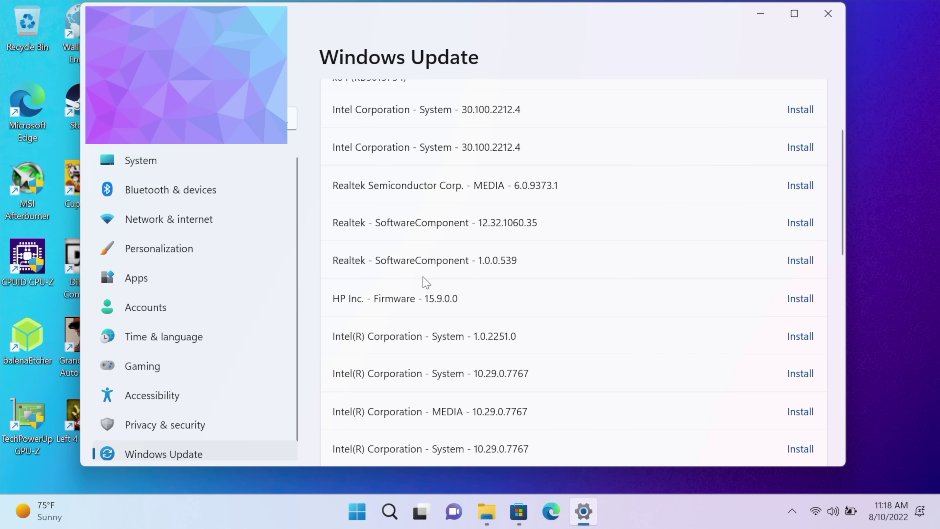
scroll(494, 278, "up", 5)
scroll(495, 279, "up", 1)
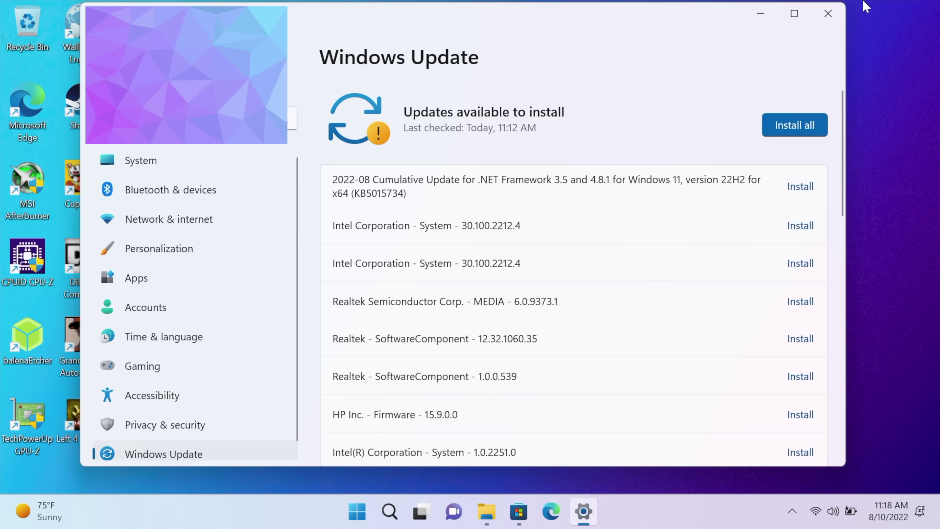
left_click(828, 14)
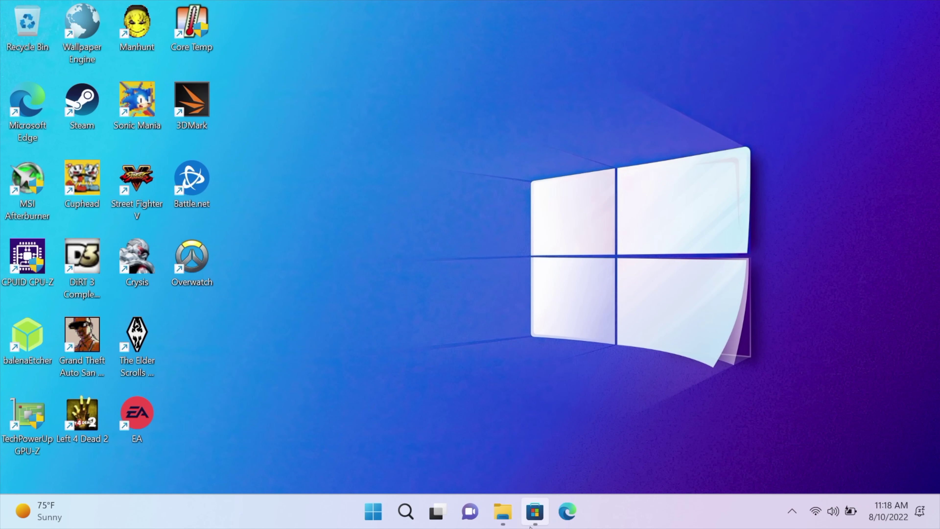
Search Microsoft Store for 'amazon app' and open the Amazon Appstore listing.
left_click(534, 511)
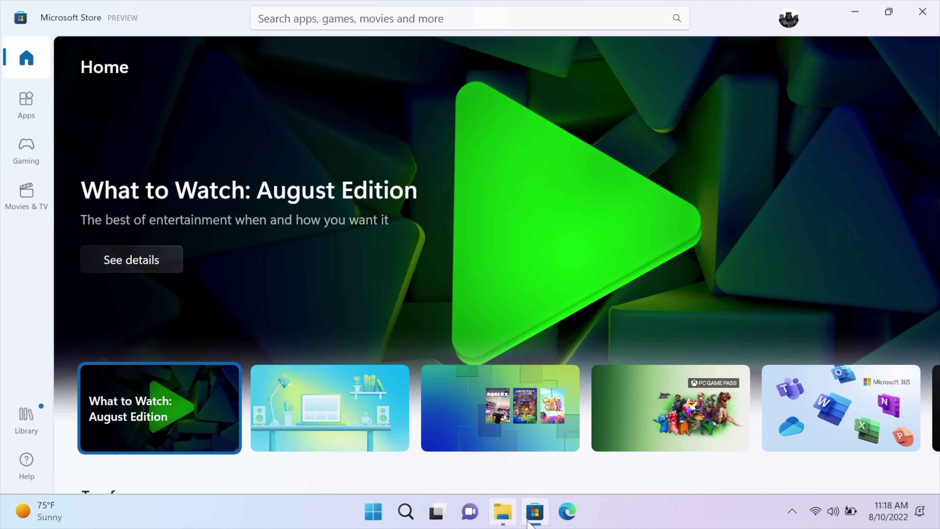
left_click(487, 19)
type("am")
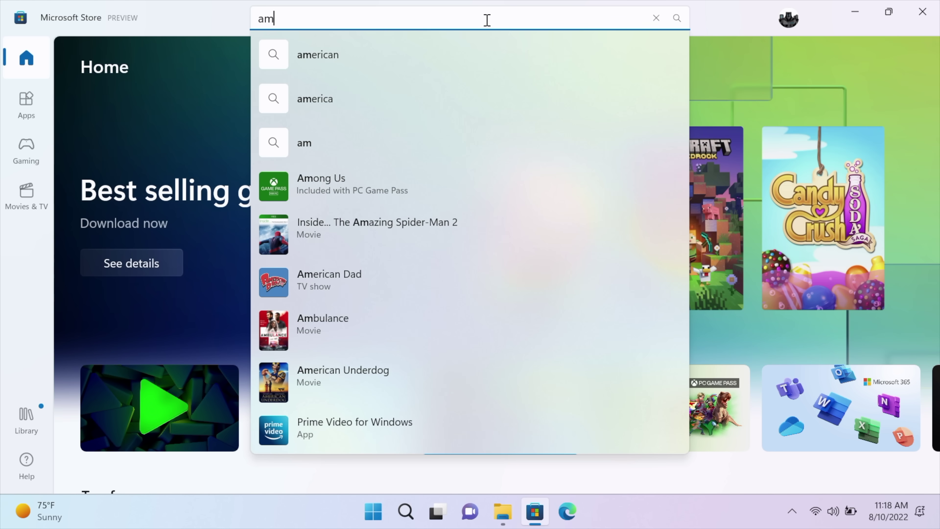
type("azon app")
left_click(431, 89)
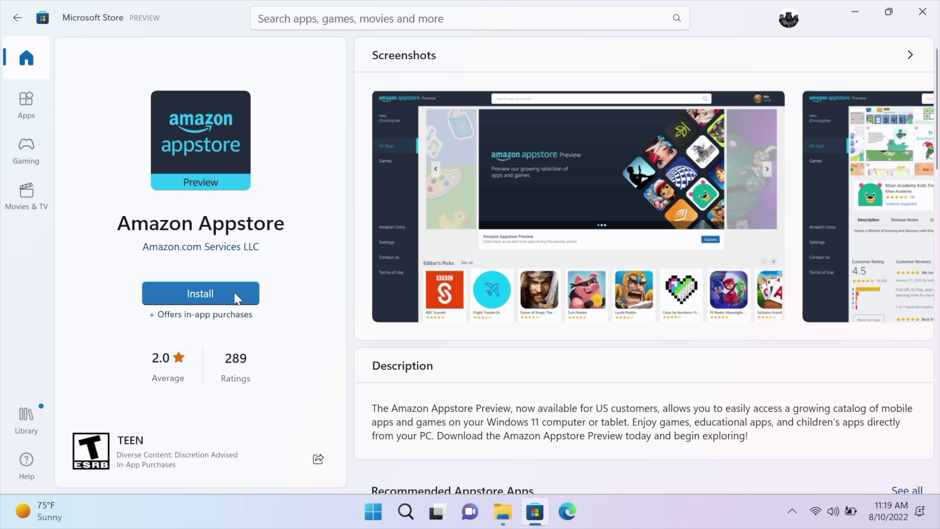
Install the Amazon Appstore, launch it once, minimise the Store, and close the Appstore sign-in window.
left_click(202, 292)
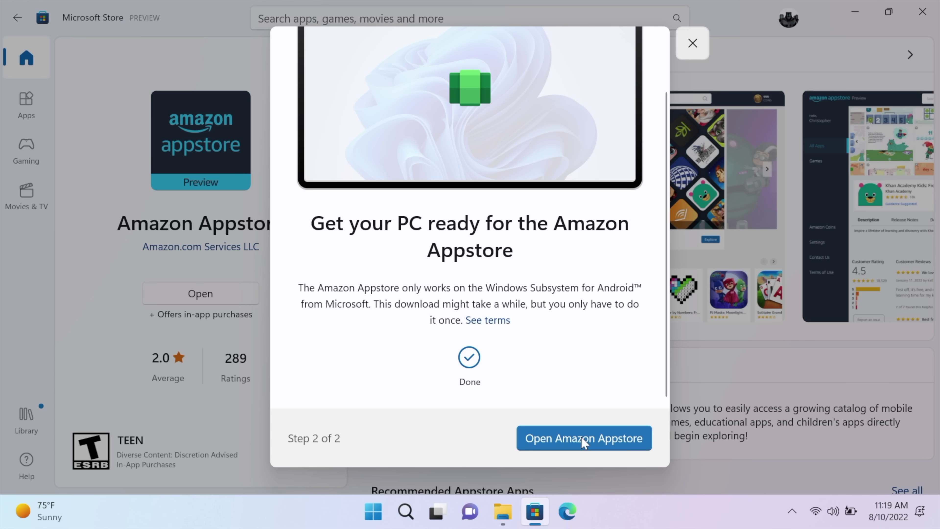
left_click(583, 442)
left_click(853, 11)
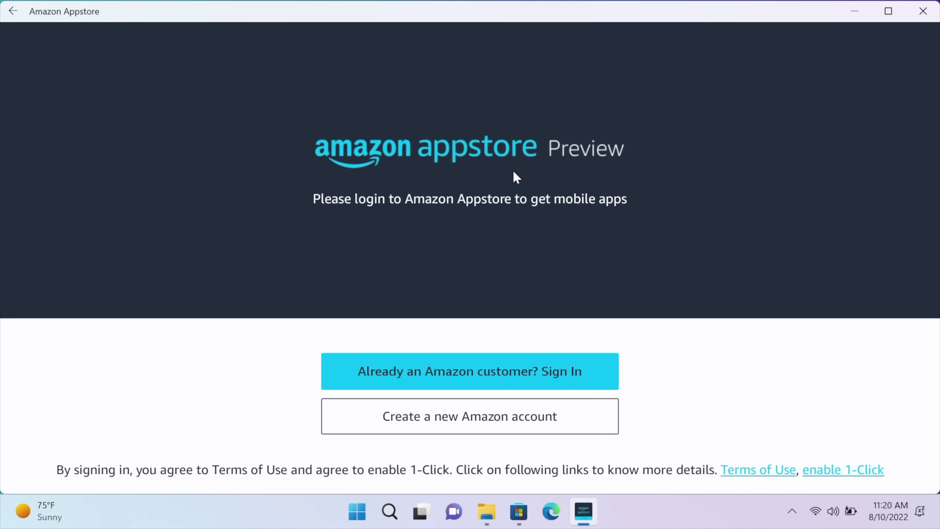
left_click(924, 11)
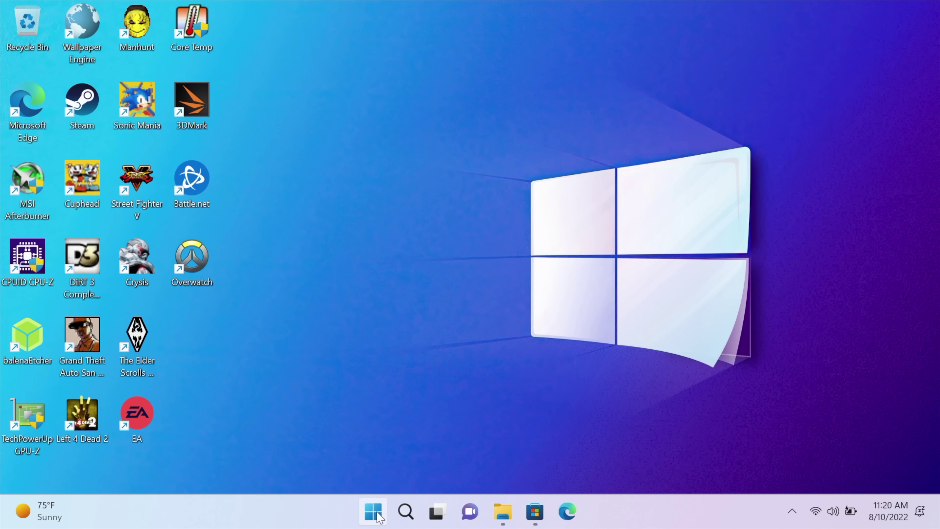
Open Windows Subsystem for Android Settings full-screen and switch Developer mode on.
left_click(375, 512)
left_click(389, 79)
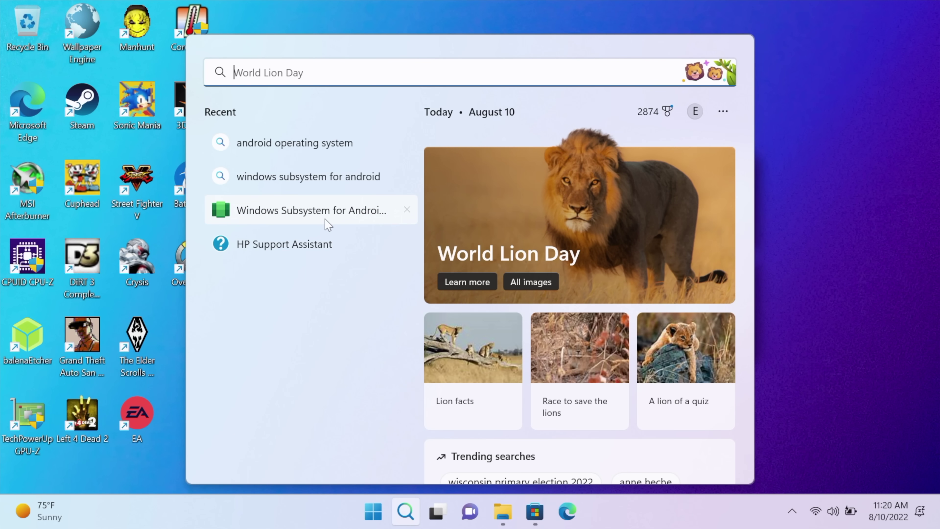
left_click(327, 224)
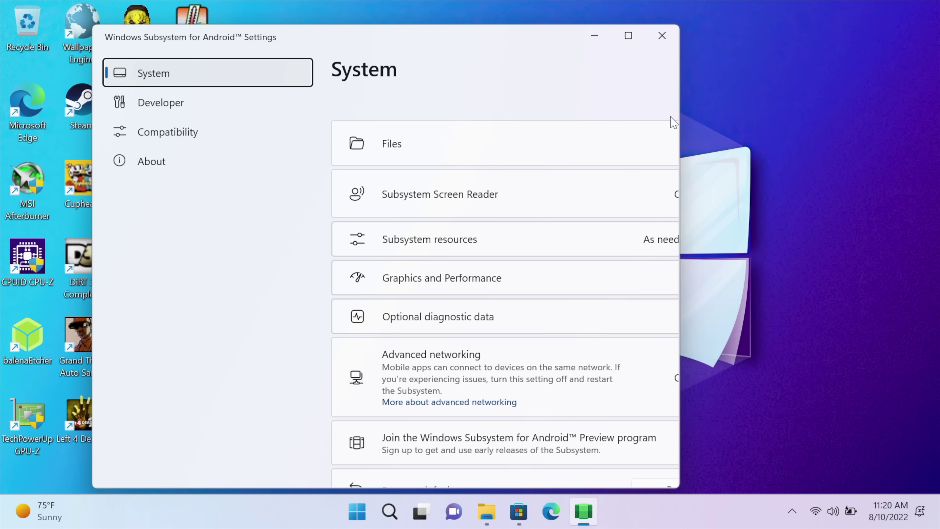
left_click(628, 36)
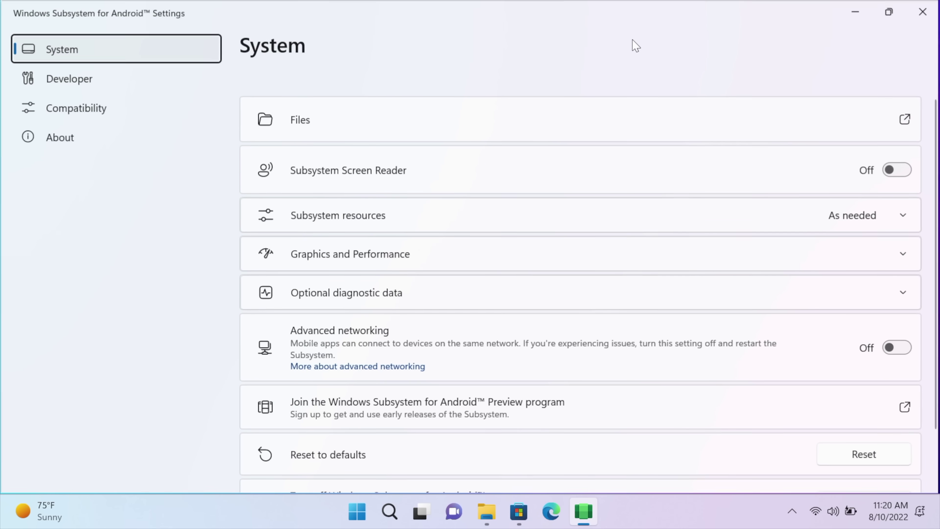
left_click(73, 80)
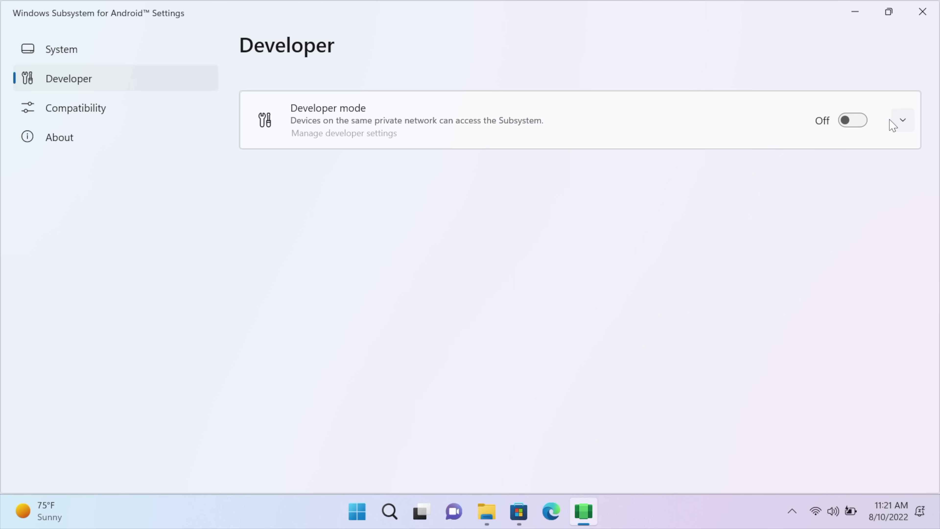
left_click(855, 124)
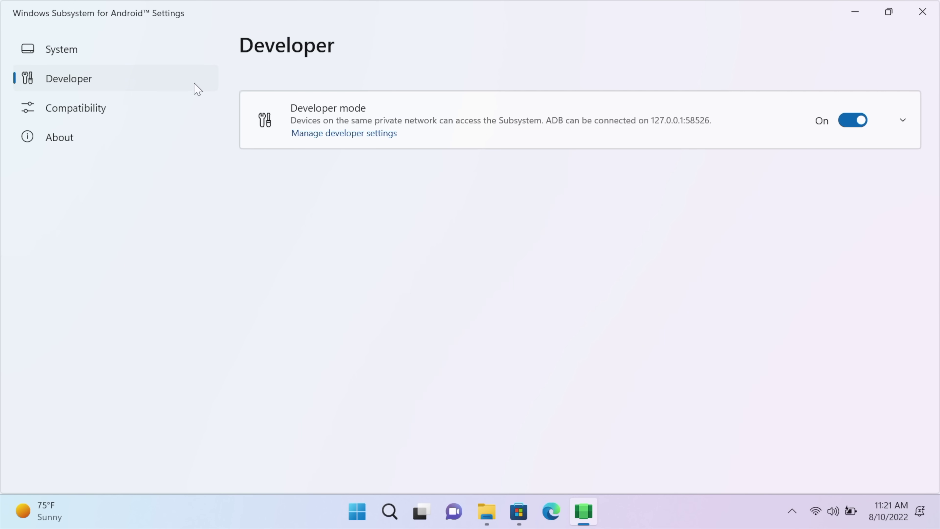
Enable USB debugging in the Android developer options and close that window.
left_click(363, 133)
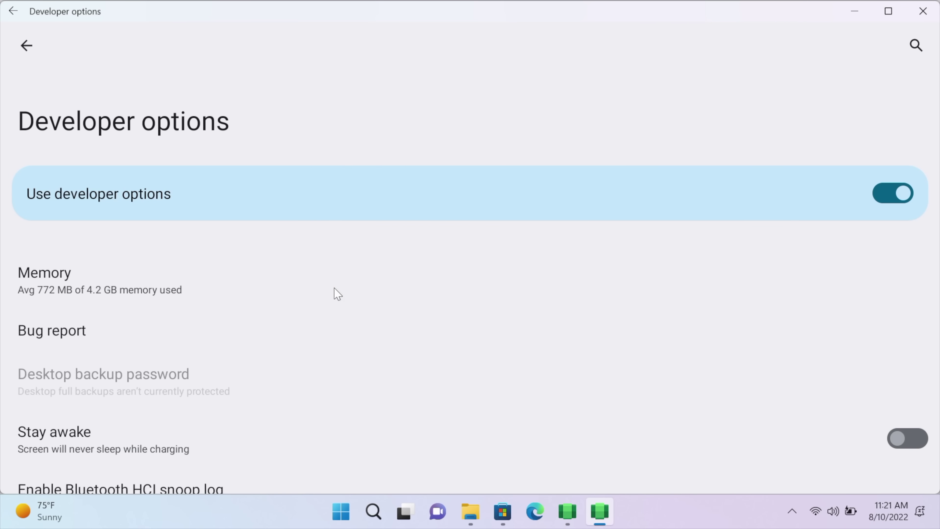
scroll(340, 294, "down", 10)
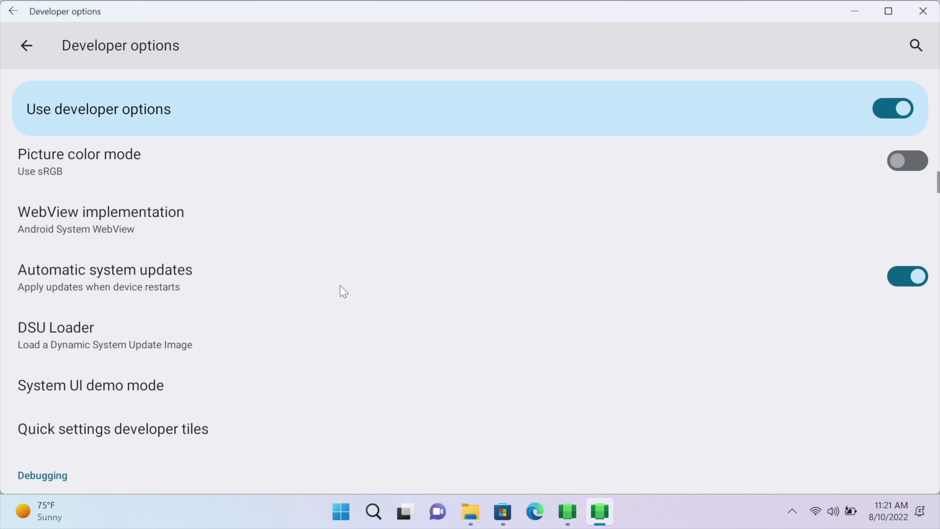
scroll(343, 291, "down", 5)
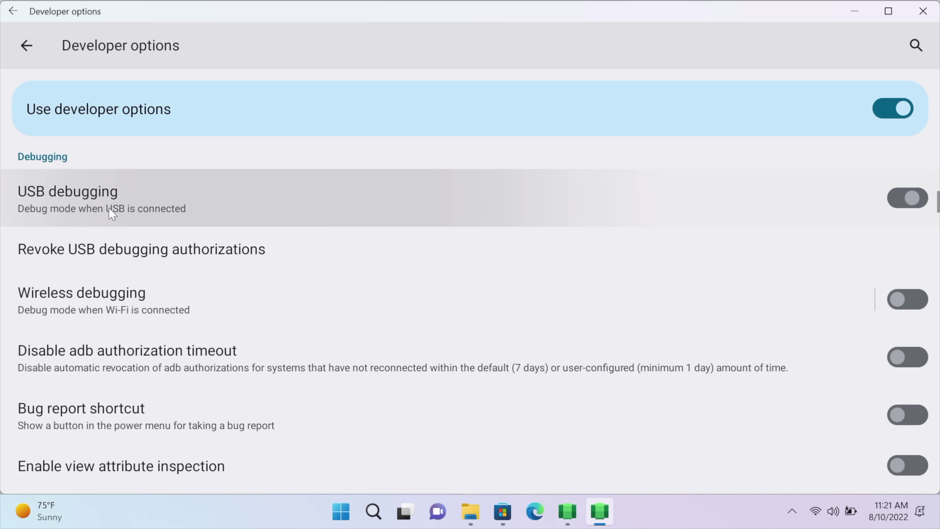
left_click(111, 212)
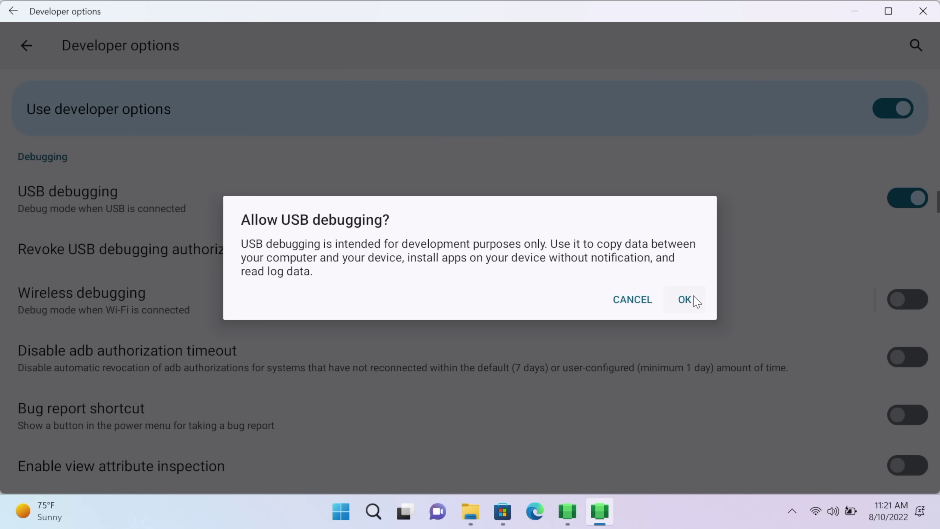
left_click(684, 299)
scroll(471, 248, "down", 10)
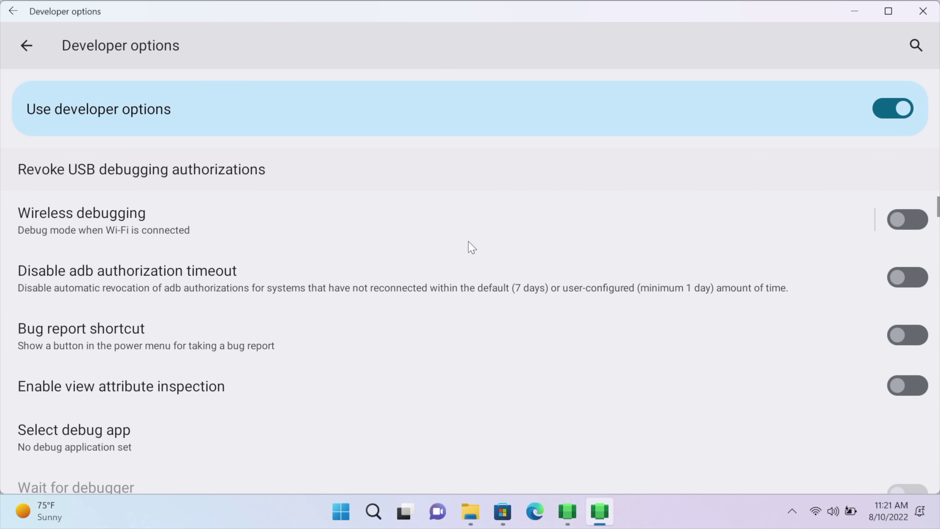
scroll(475, 247, "up", 15)
scroll(475, 247, "down", 3)
left_click(922, 11)
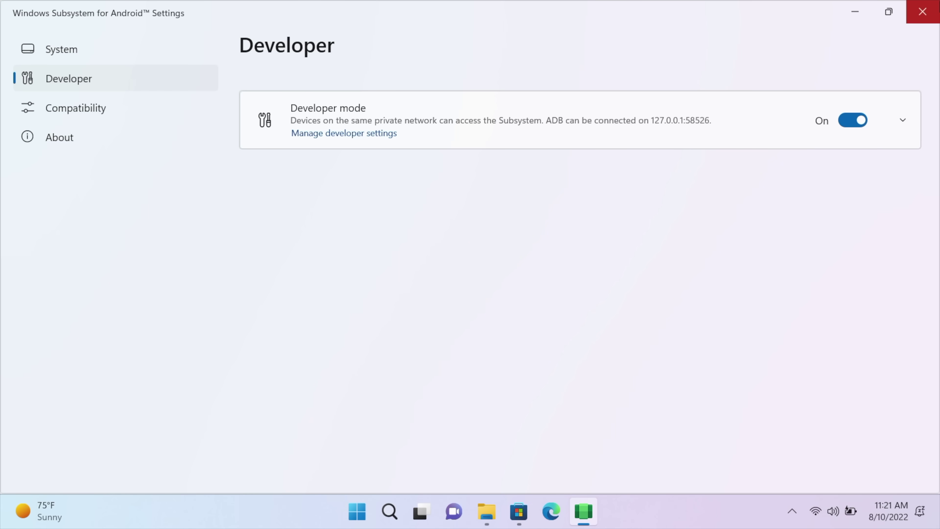
Close the subsystem settings and return to the wsa_pacman GitHub repo in Edge.
left_click(923, 11)
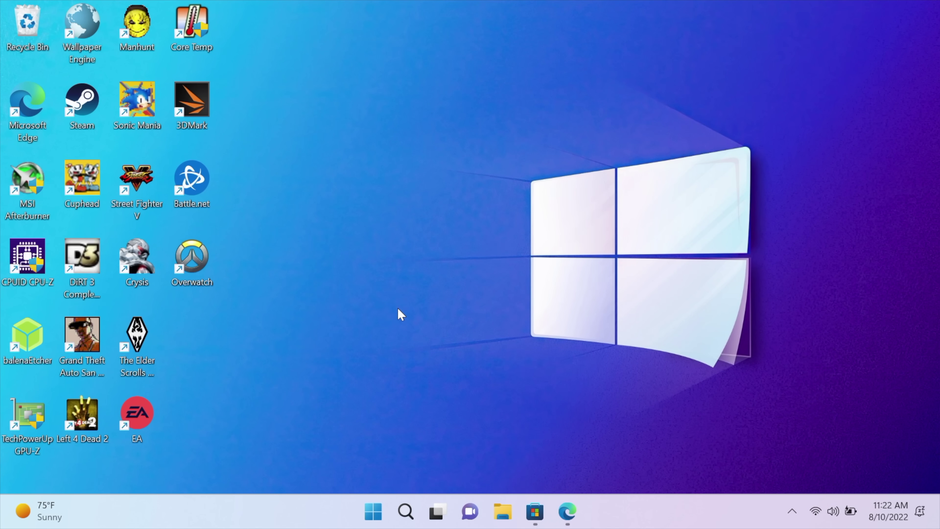
mouse_move(570, 514)
left_click(530, 389)
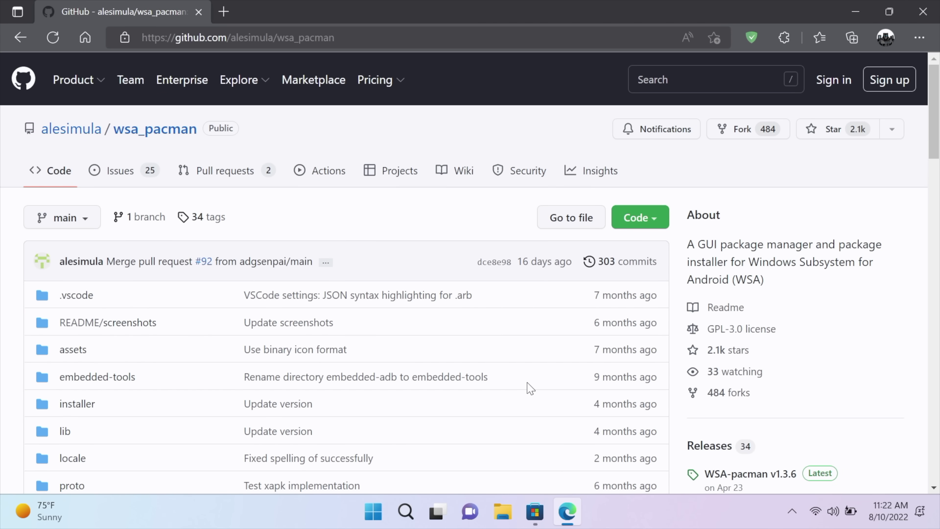
scroll(530, 387, "down", 15)
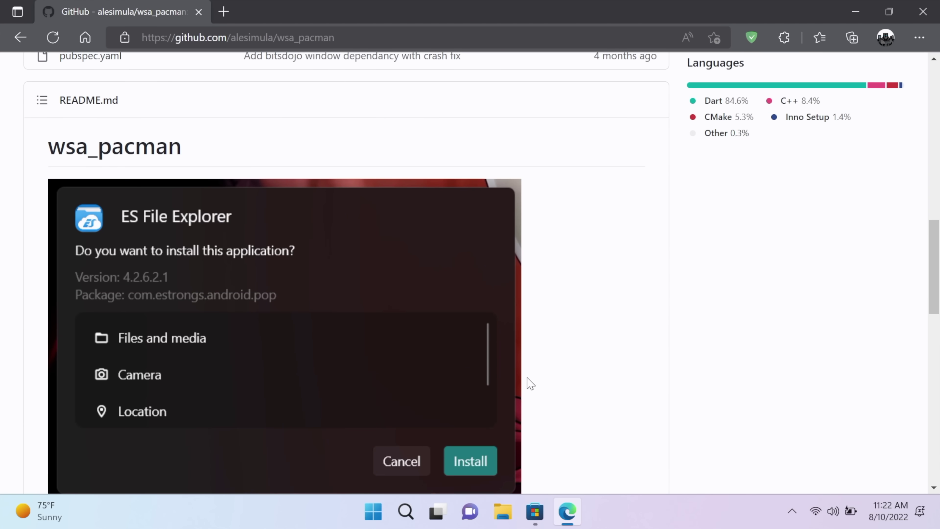
scroll(530, 385, "down", 3)
scroll(531, 384, "up", 12)
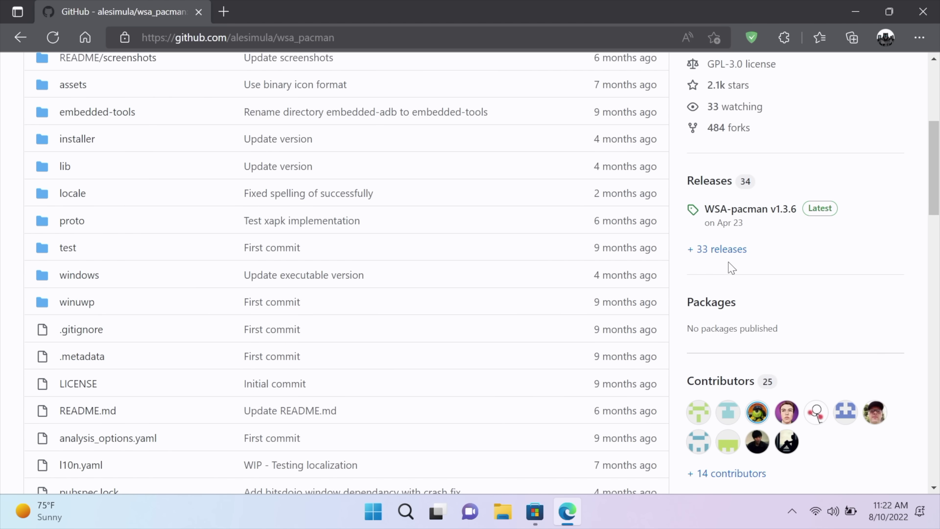
Download the WSA-pacman v1.3.6 installer from the repo's releases list.
left_click(721, 251)
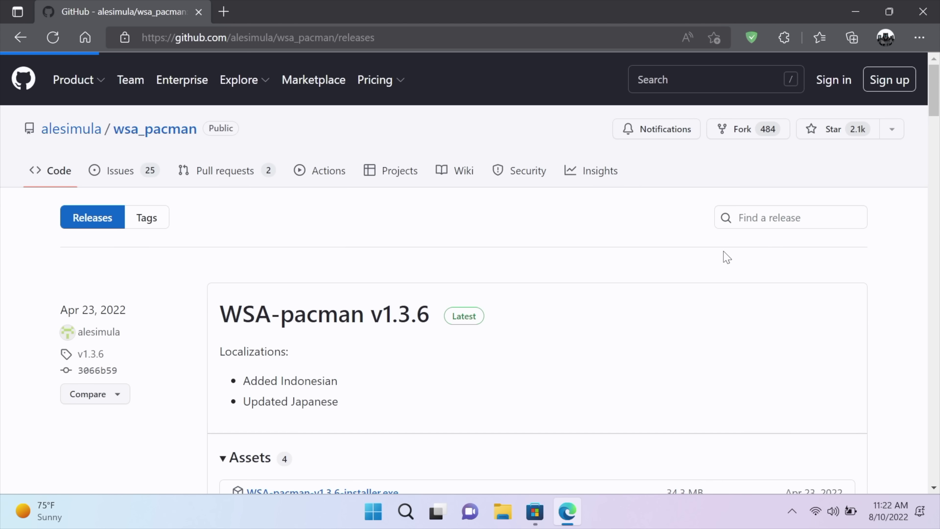
scroll(497, 327, "down", 5)
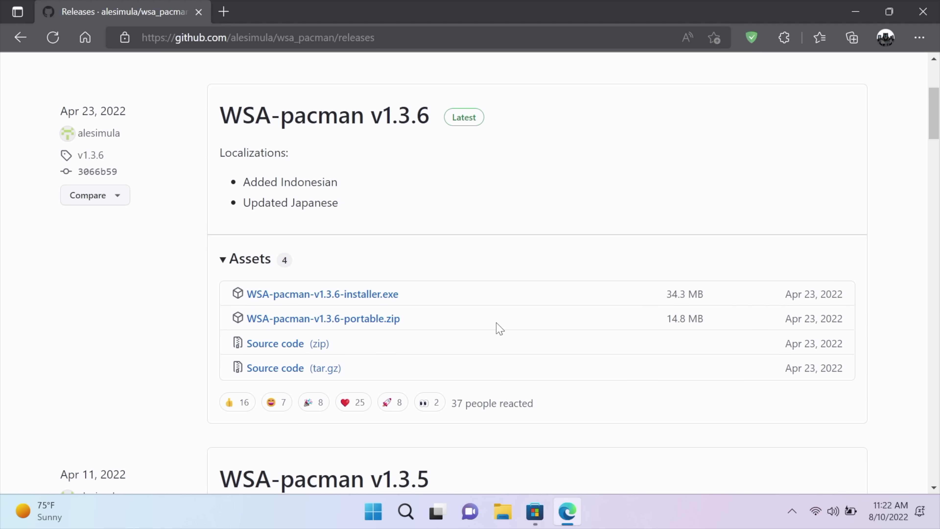
left_click(381, 302)
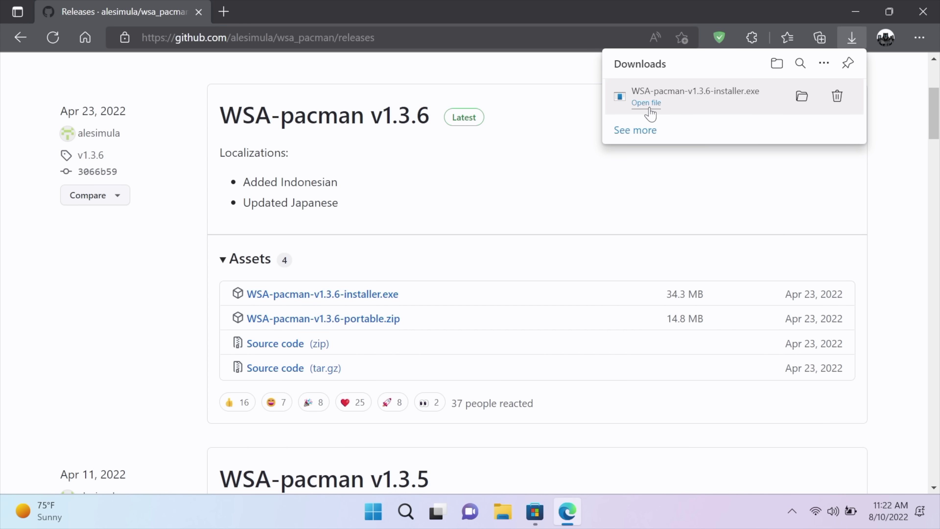
Run the WSA PacMan installer through to completion and finish setup.
left_click(649, 108)
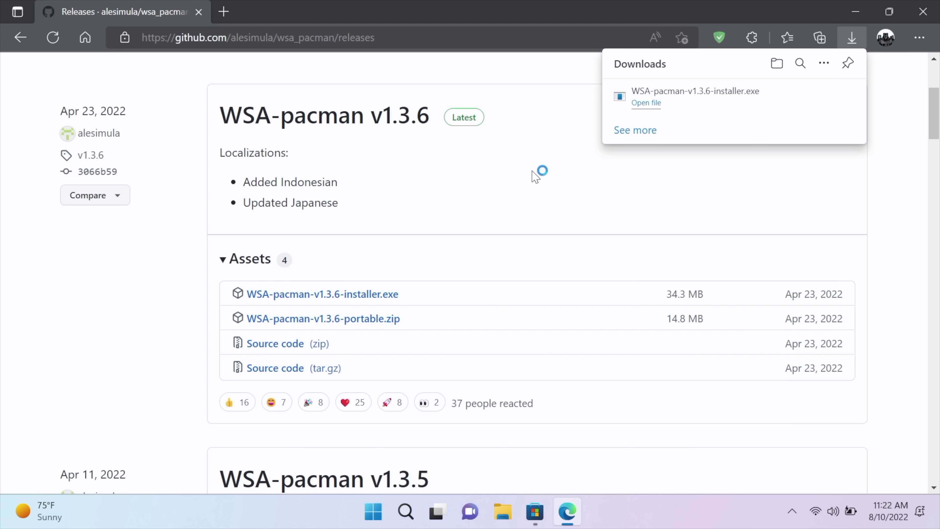
left_click(603, 393)
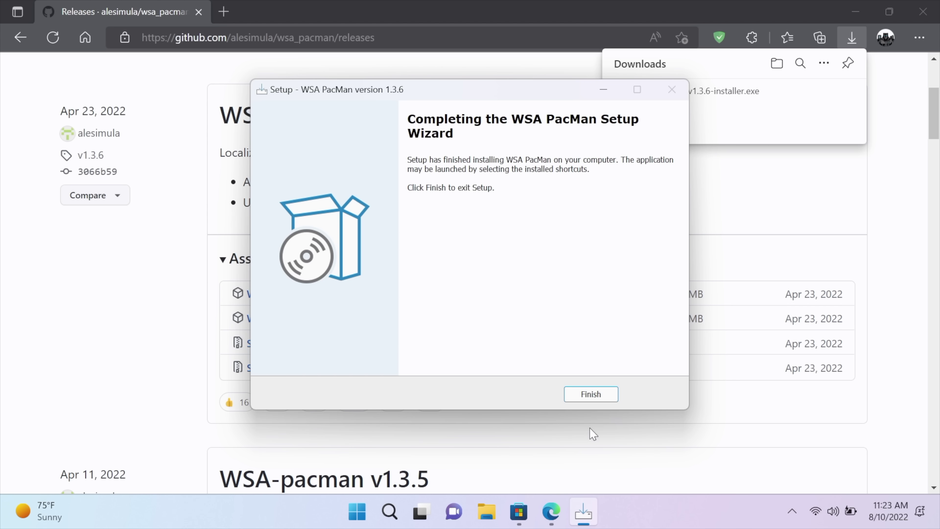
left_click(585, 398)
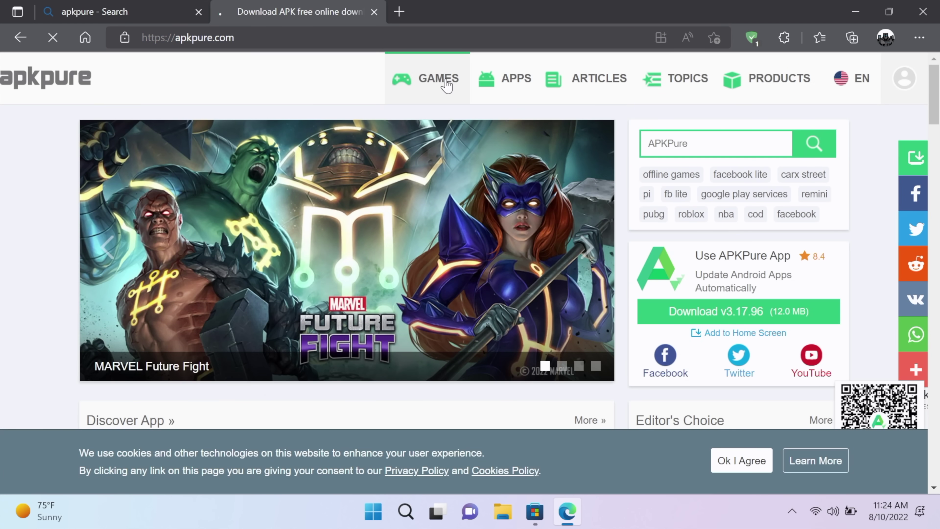
Open APKPure's games section and load more games to browse the list.
left_click(445, 83)
scroll(485, 244, "down", 12)
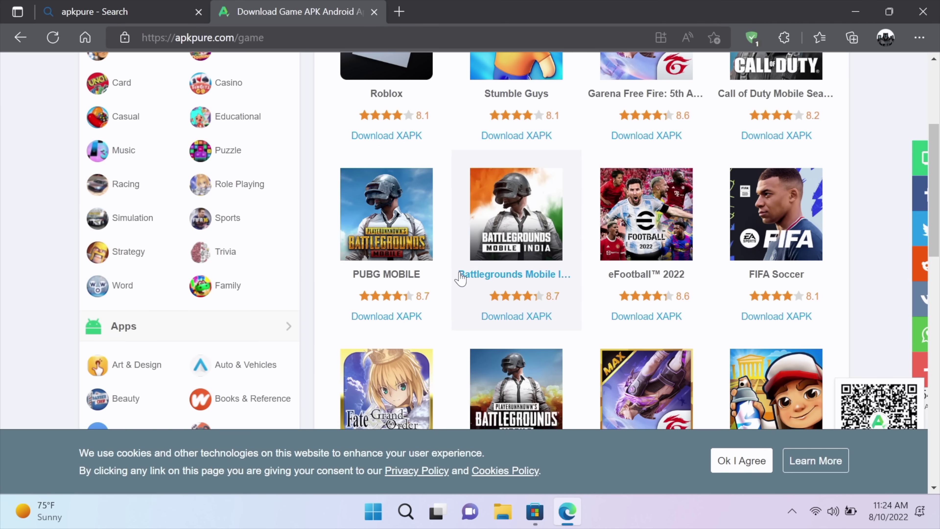
scroll(461, 274, "down", 2)
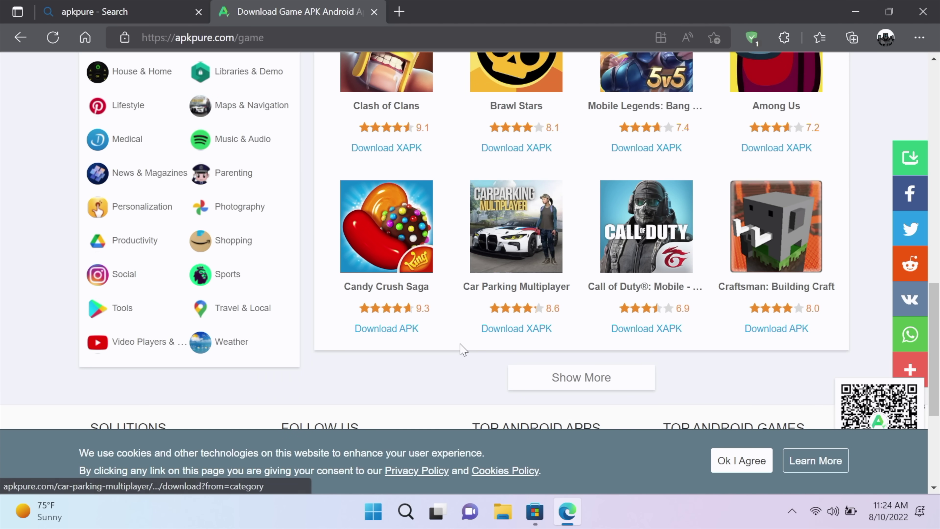
left_click(577, 378)
scroll(572, 267, "down", 10)
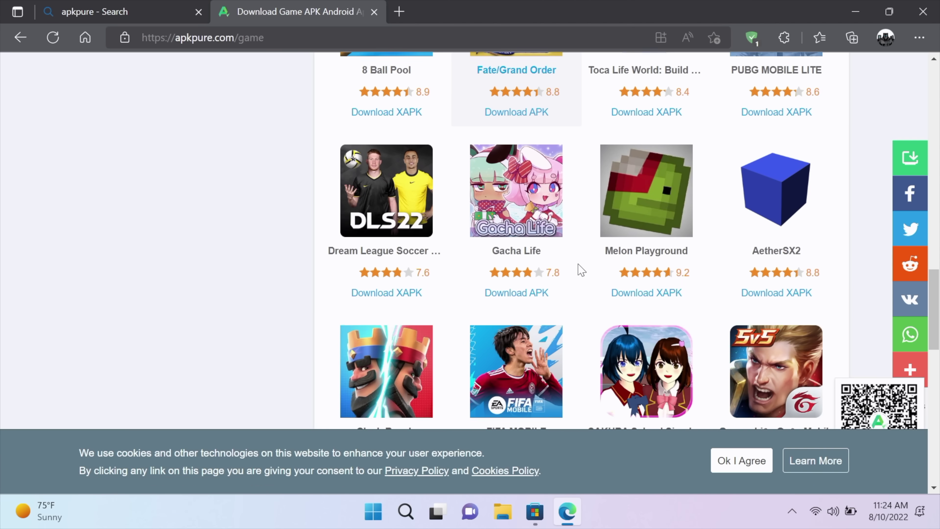
scroll(579, 268, "down", 5)
scroll(581, 269, "down", 10)
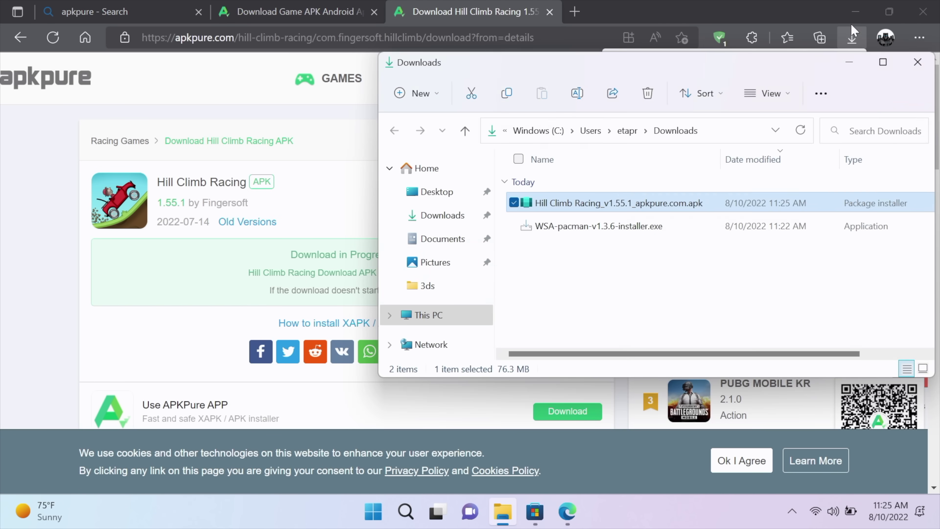
Install Hill Climb Racing 1.55.1 from its downloaded APK via WSA PacMan, allowing ADB debugging, and launch it.
left_click(853, 13)
left_click(853, 13)
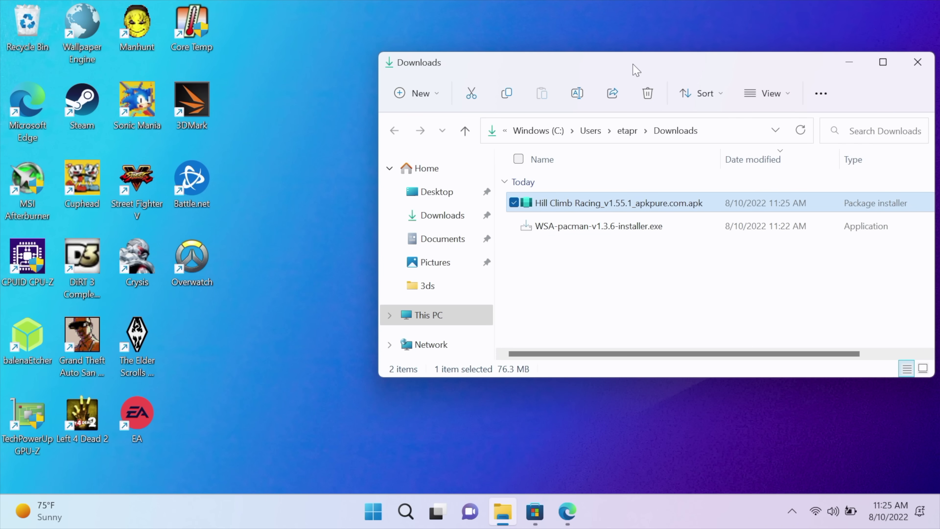
left_click_drag(635, 67, 535, 78)
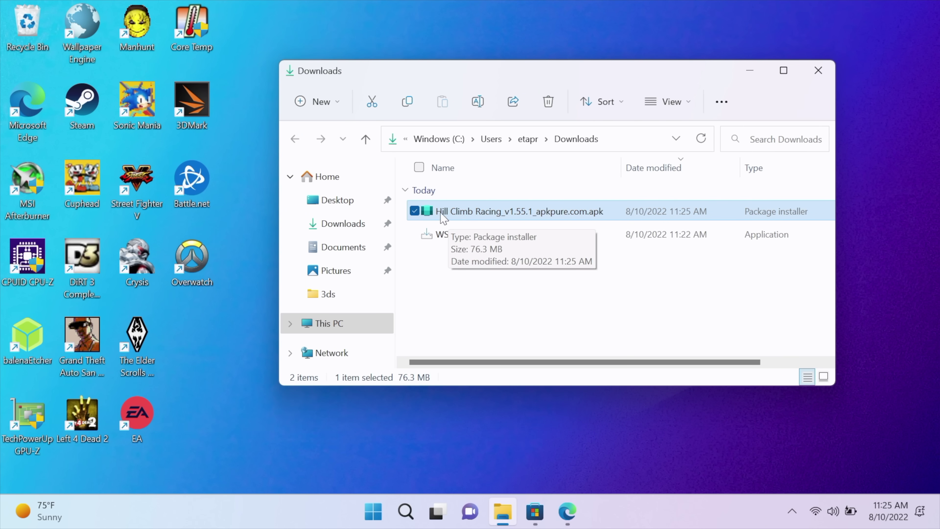
double_click(504, 214)
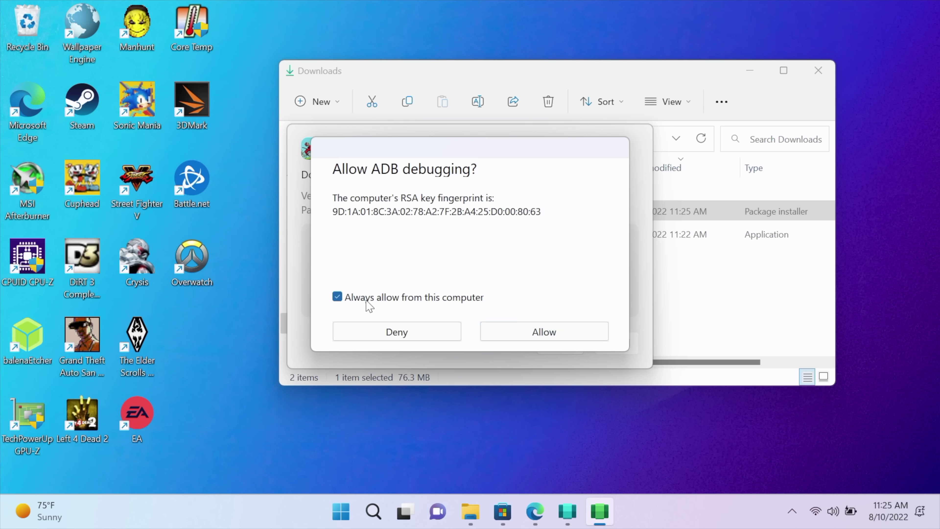
left_click(543, 331)
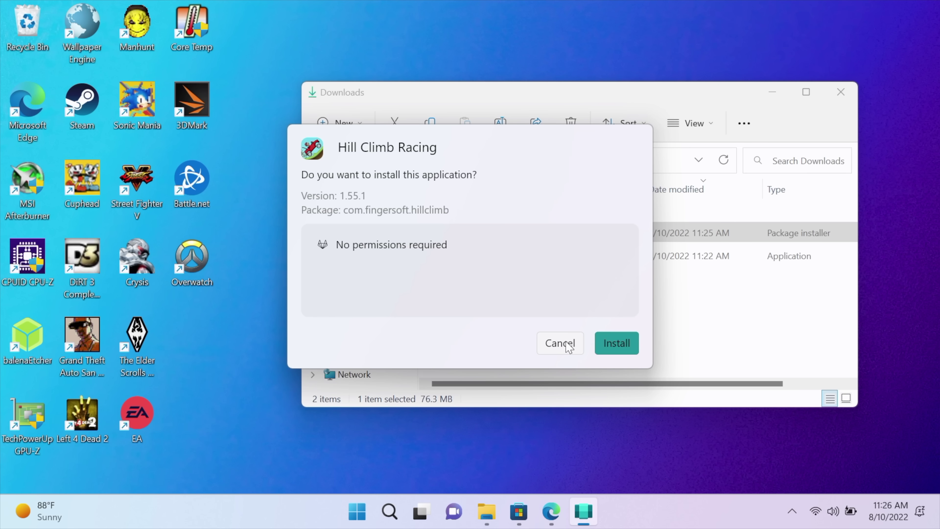
left_click(627, 345)
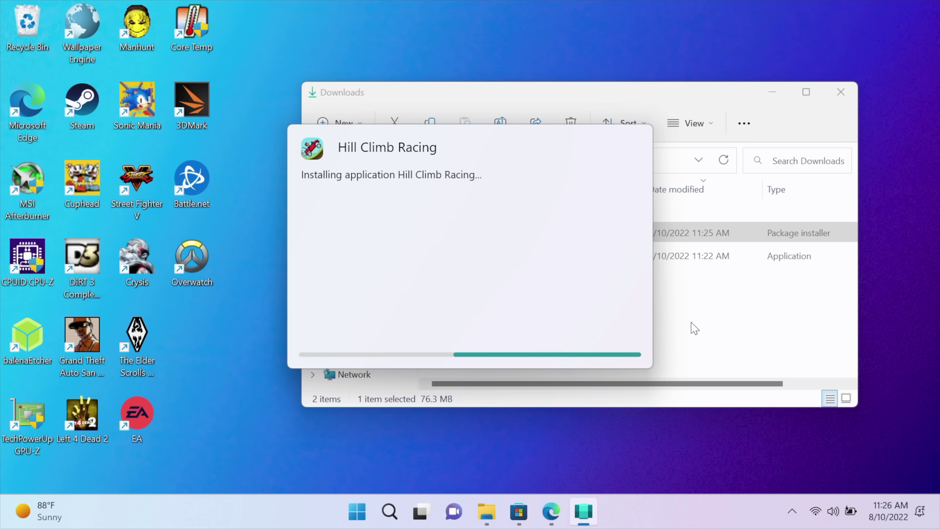
key("Escape")
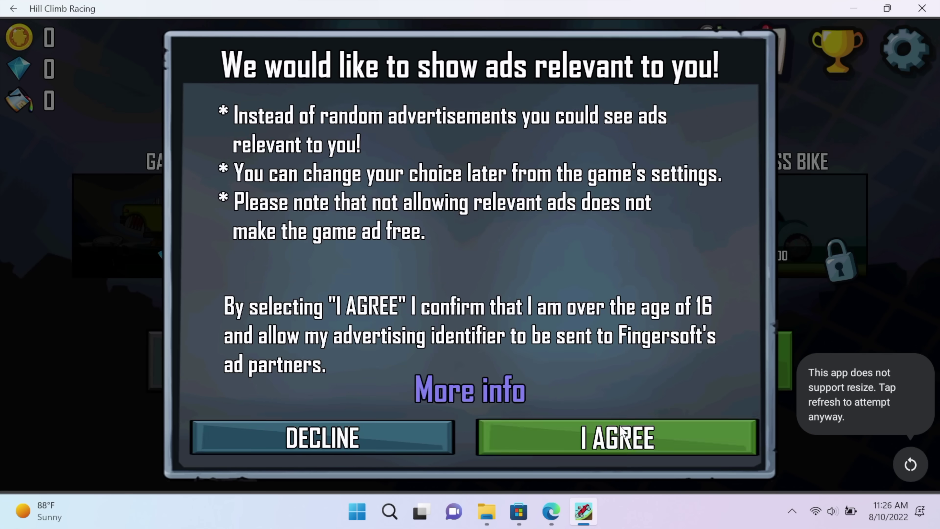
Accept the ads consent to reach the Hill Climber menu, then close the game.
left_click(624, 452)
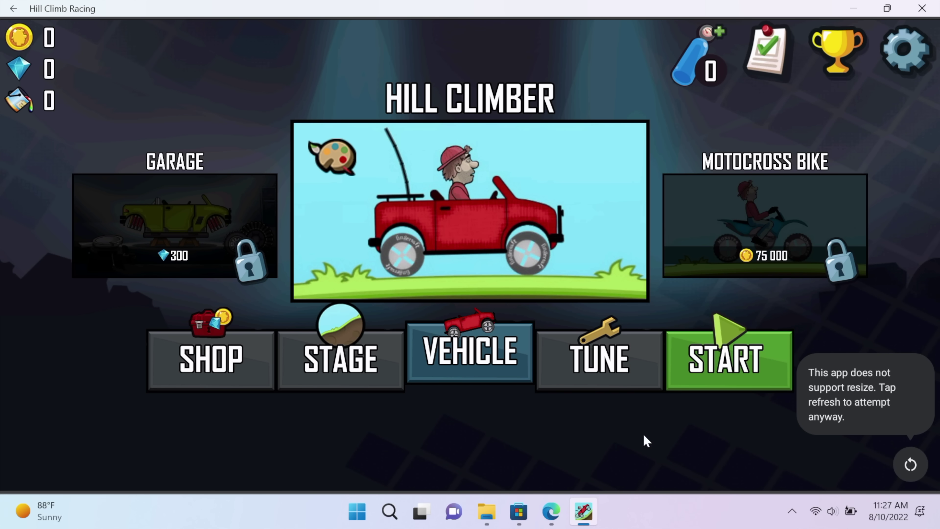
left_click(921, 9)
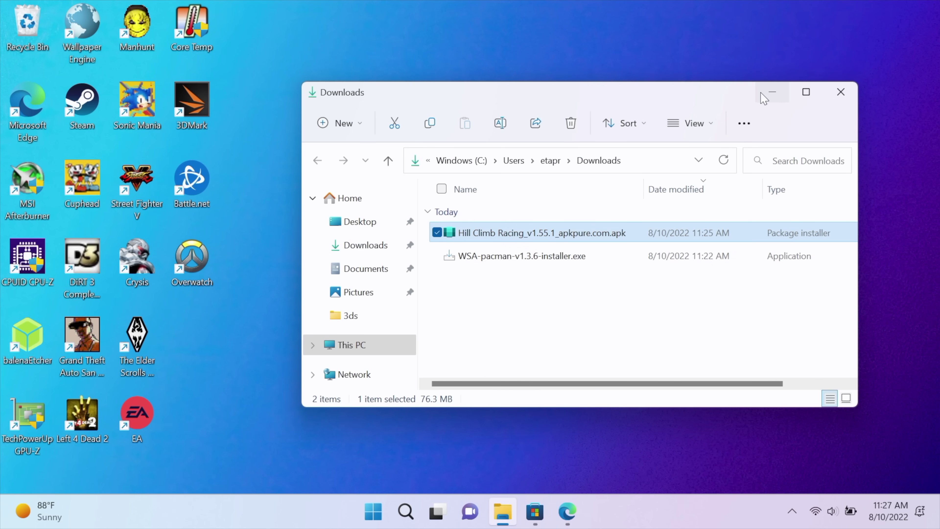
Return to Edge and browse the Aptoide home page at en.aptoide.com in a new tab.
left_click(771, 92)
left_click(562, 517)
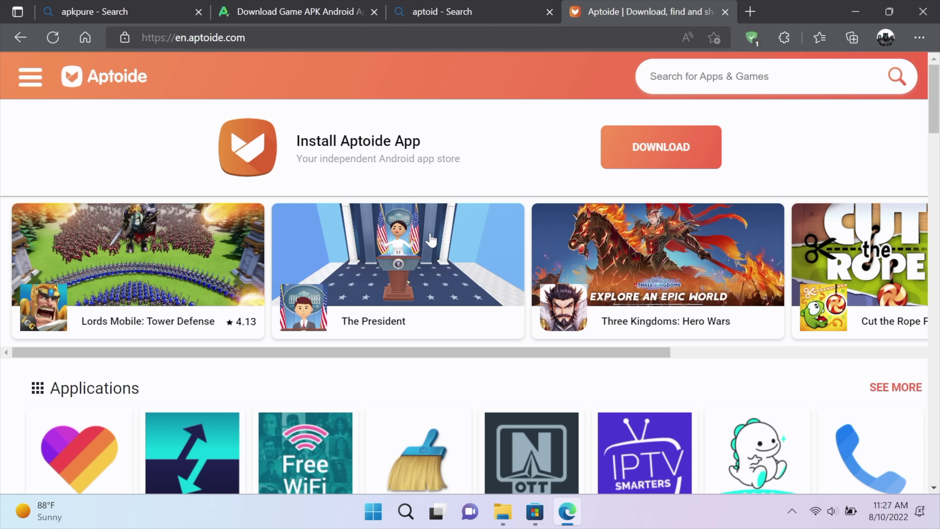
scroll(459, 397, "down", 5)
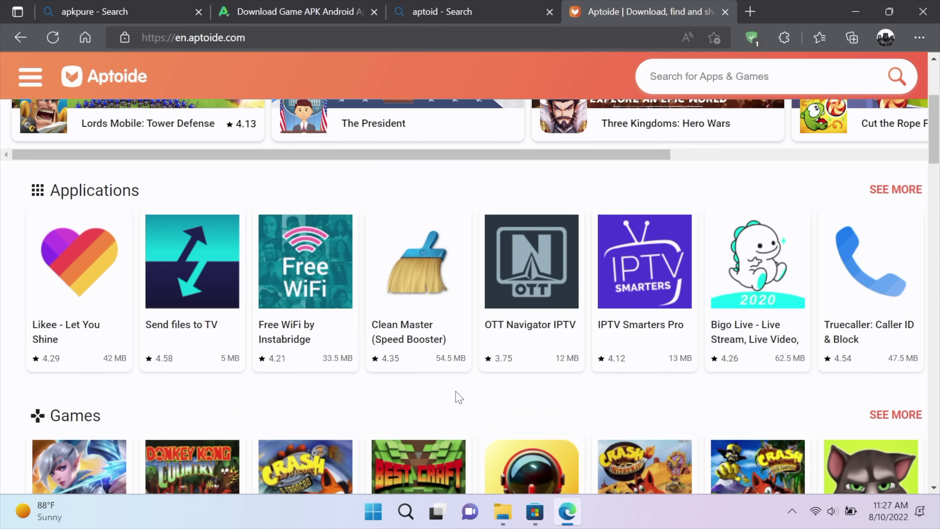
scroll(457, 394, "down", 6)
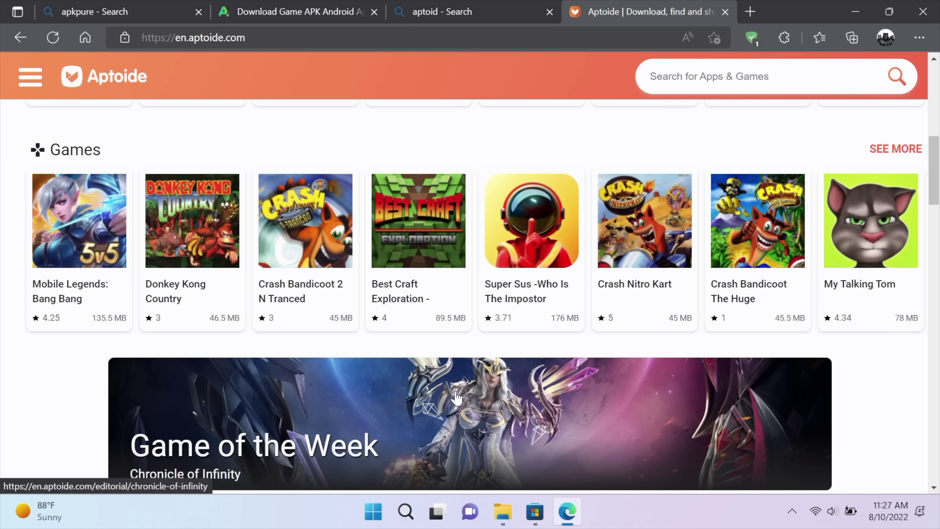
scroll(457, 397, "up", 6)
scroll(457, 400, "up", 5)
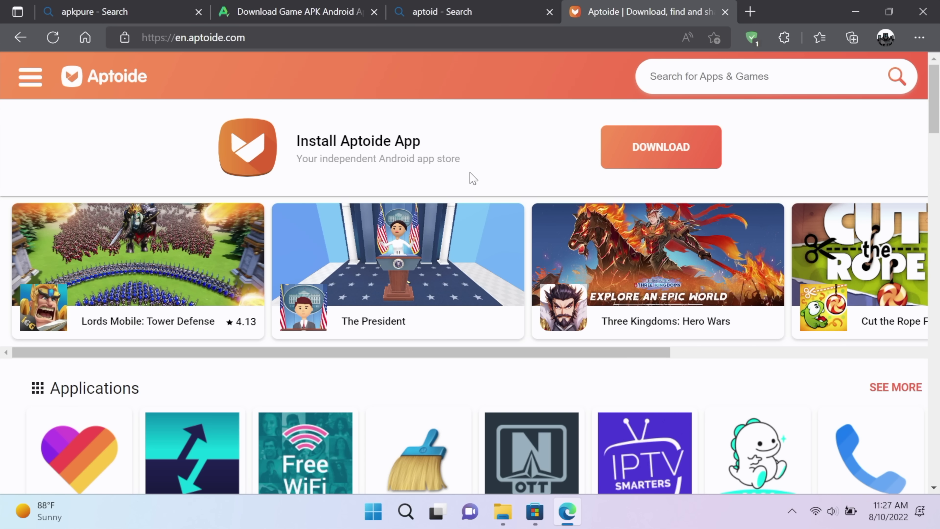
Download aptoide-latest.apk and install Aptoide 9.20.5.2 with WSA PacMan.
left_click(646, 141)
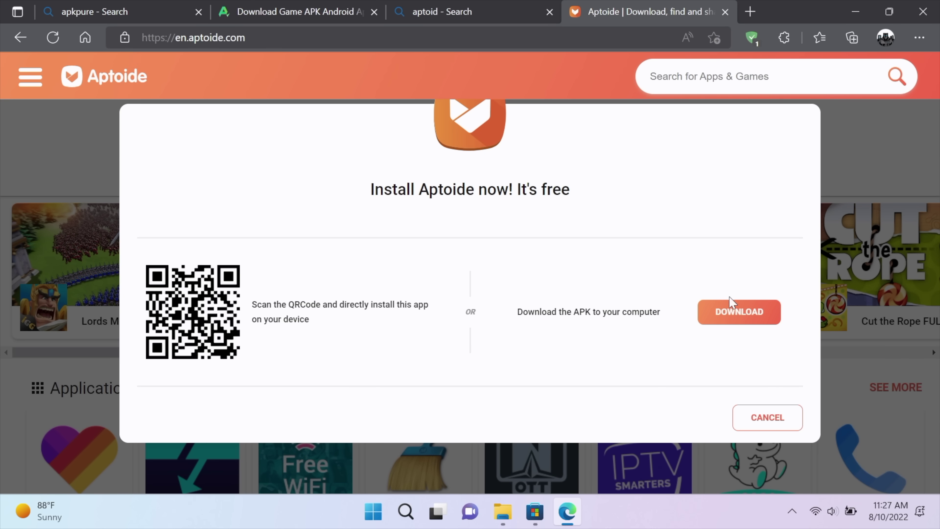
left_click(740, 311)
left_click(800, 153)
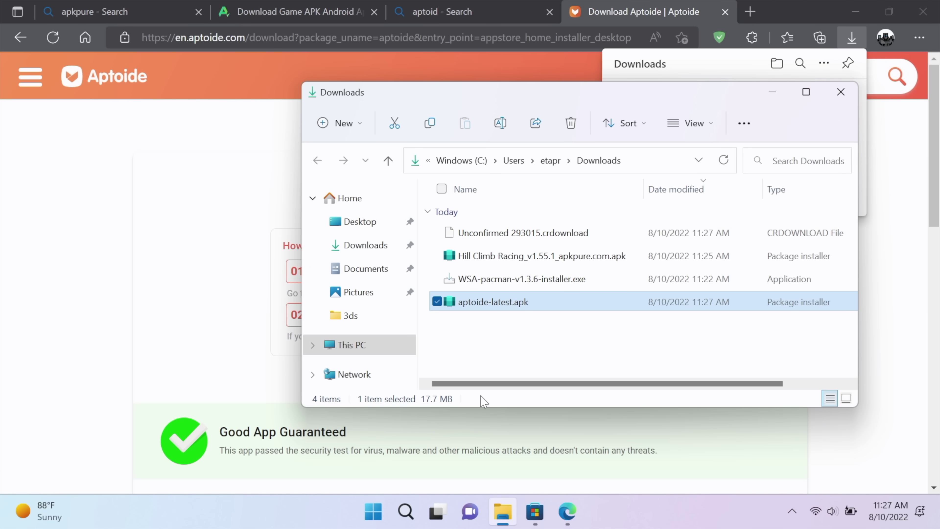
double_click(511, 303)
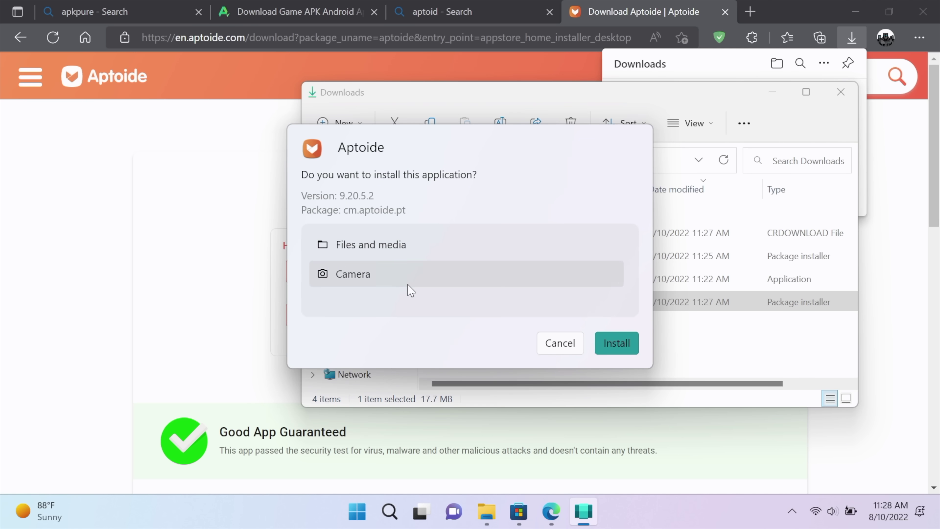
left_click(607, 339)
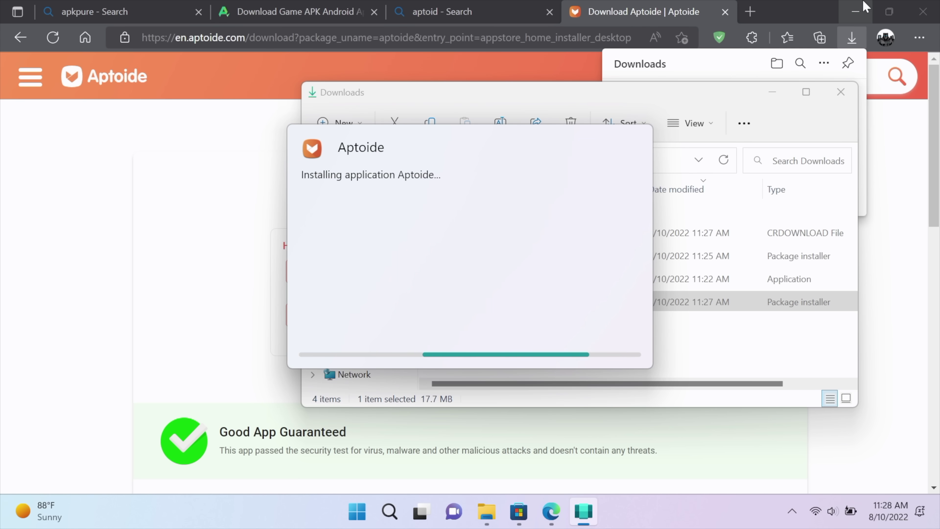
left_click(856, 11)
Close the Downloads window and launch the newly installed Aptoide app.
left_click(841, 92)
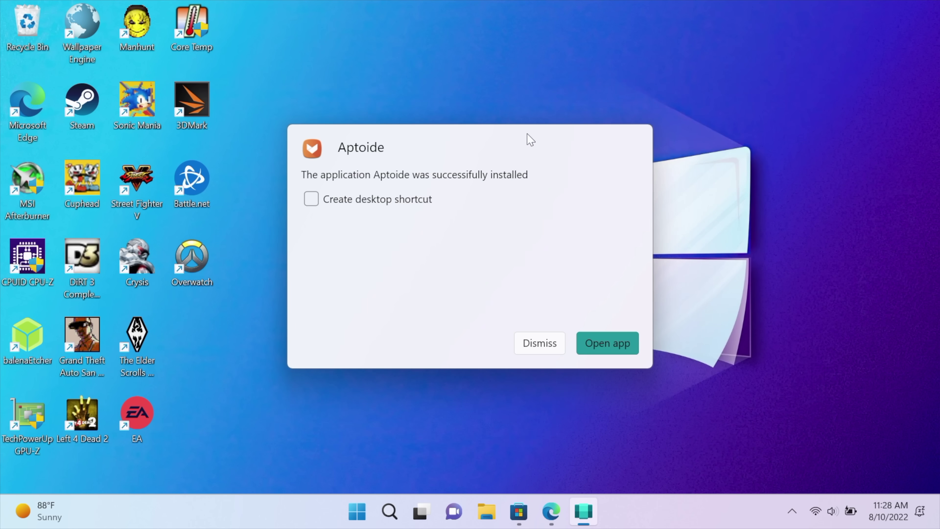
left_click_drag(527, 141, 593, 106)
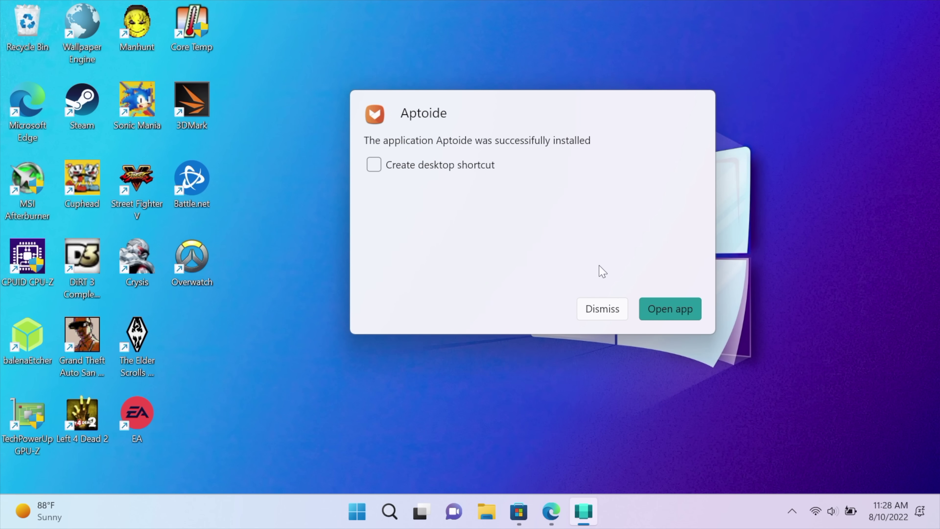
left_click(667, 309)
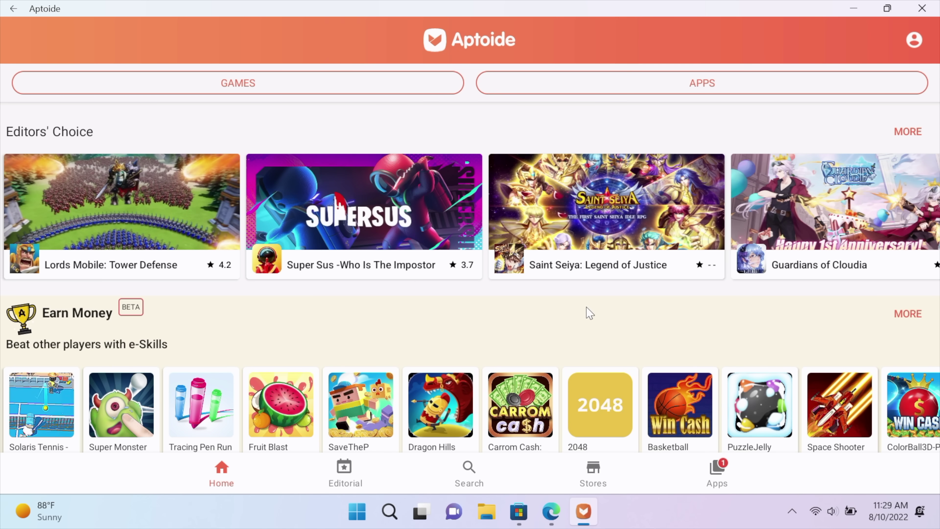
Scroll the Aptoide home page down to the Trending row showing Gun & Dungeons.
scroll(590, 312, "down", 8)
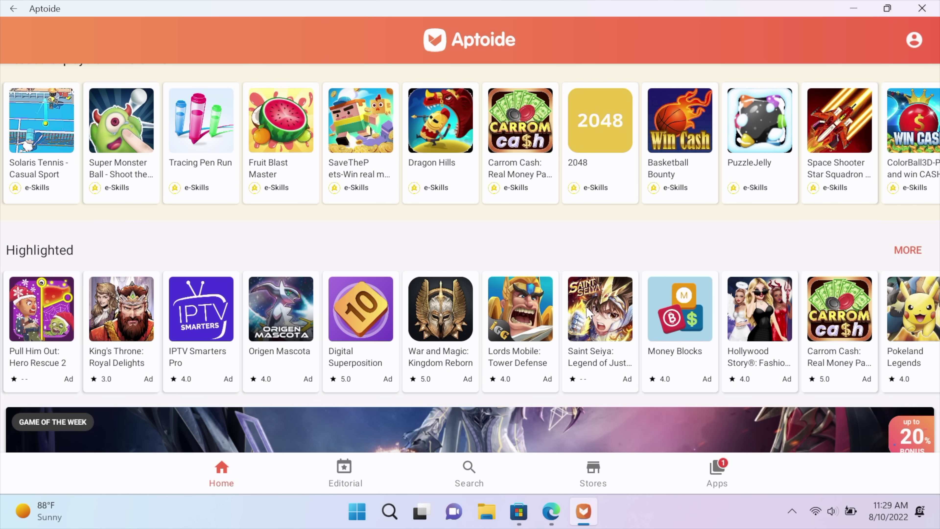
scroll(589, 312, "down", 8)
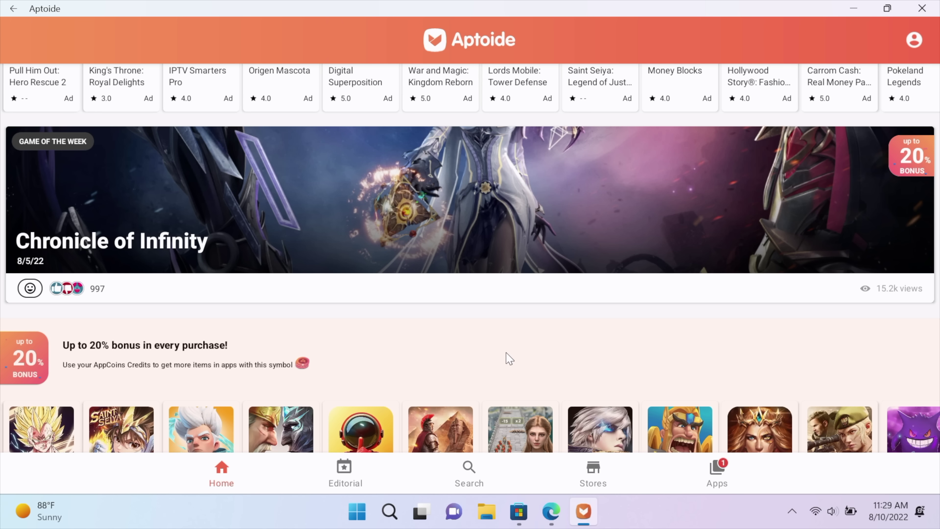
scroll(506, 353, "down", 8)
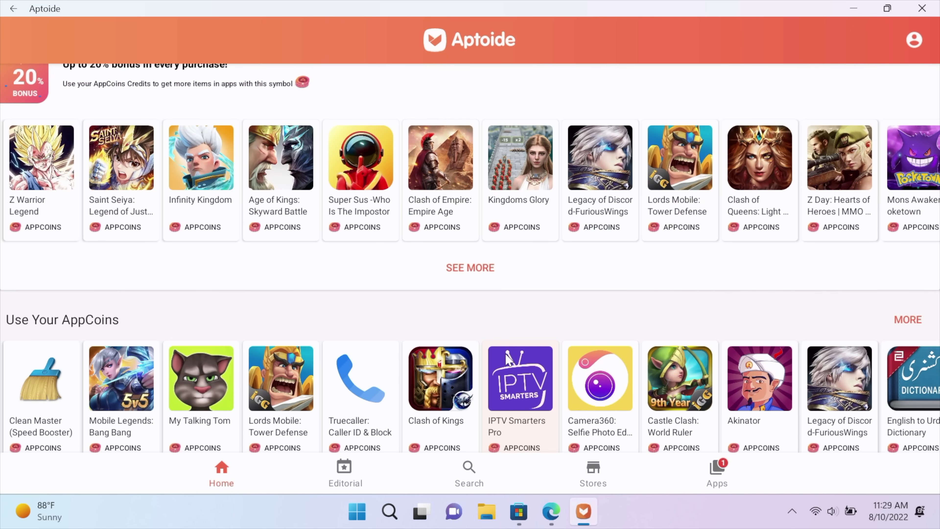
scroll(506, 354, "down", 4)
scroll(669, 367, "up", 4)
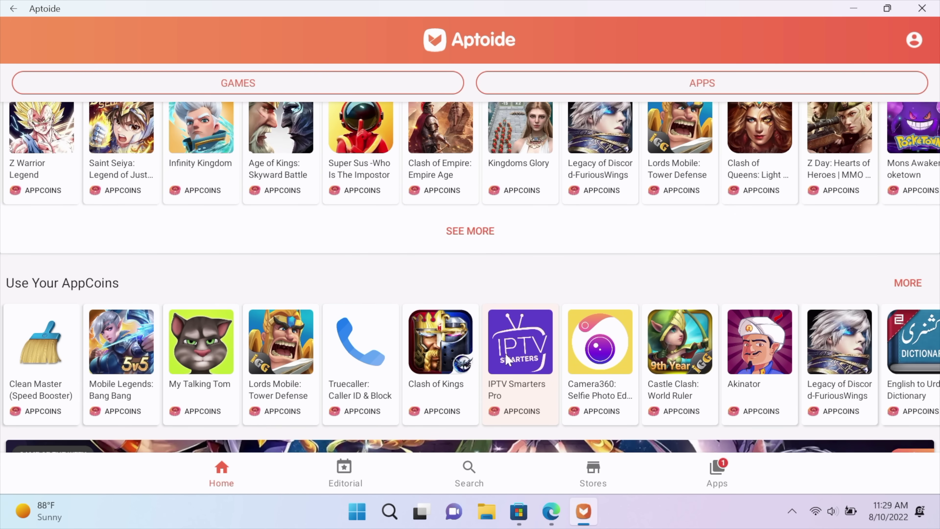
scroll(669, 371, "down", 8)
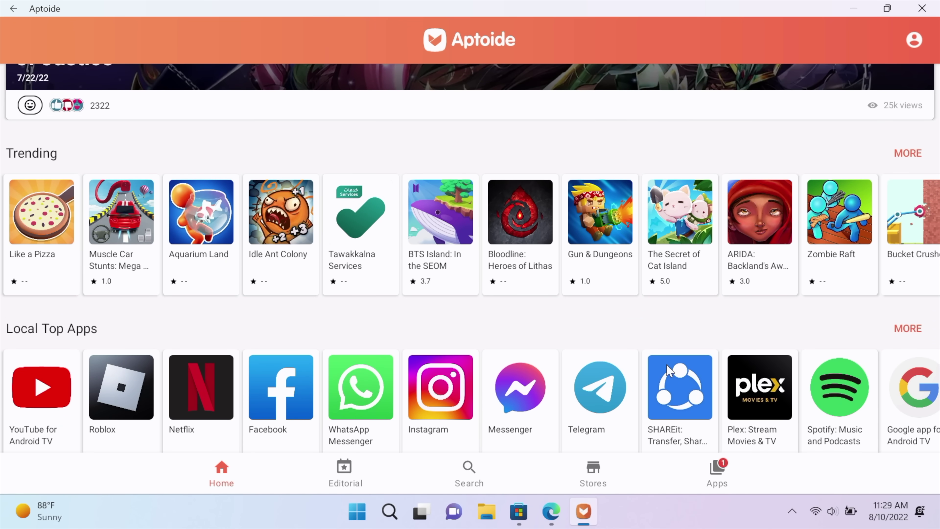
Install Gun & Dungeons (205.6 MB) from its Aptoide page, then close the Aptoide window.
left_click(600, 226)
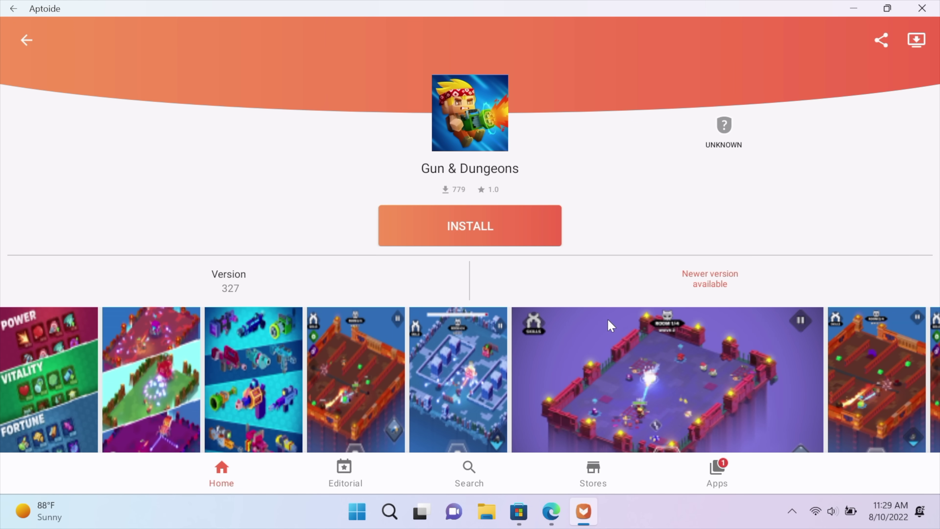
left_click(487, 231)
left_click(506, 239)
left_click(670, 292)
key("alt+F4")
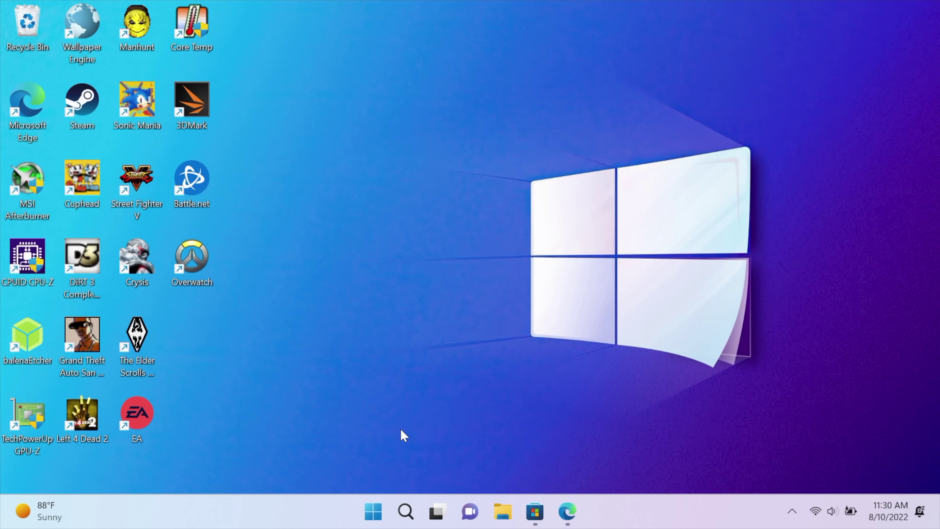
Search Start for 'gun' and launch Gun & Dungeons from the best match.
left_click(374, 515)
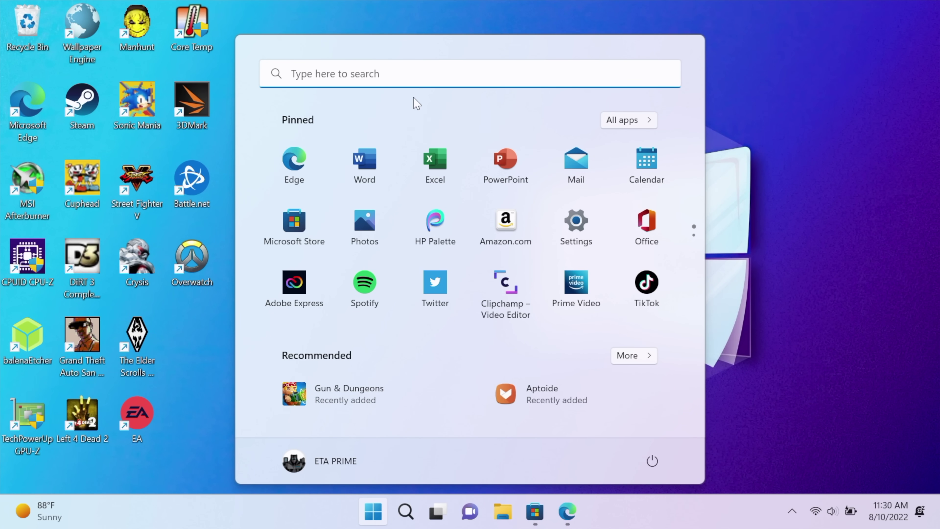
left_click(401, 70)
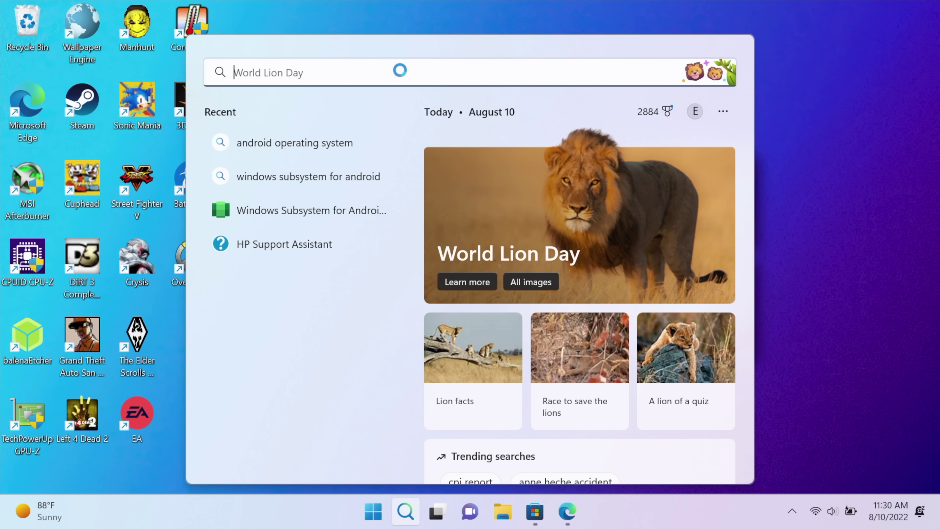
type("apt")
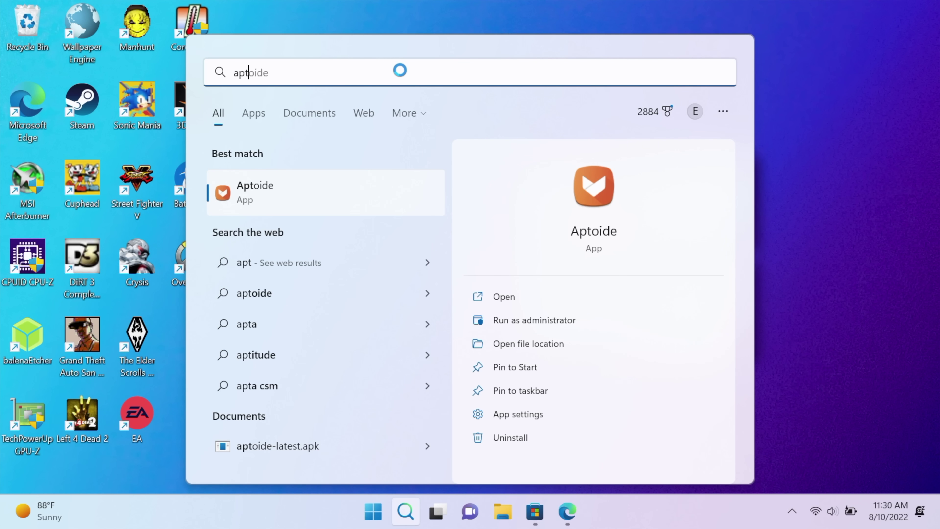
key("BackSpace")
key("BackSpace")
key("BackSpace")
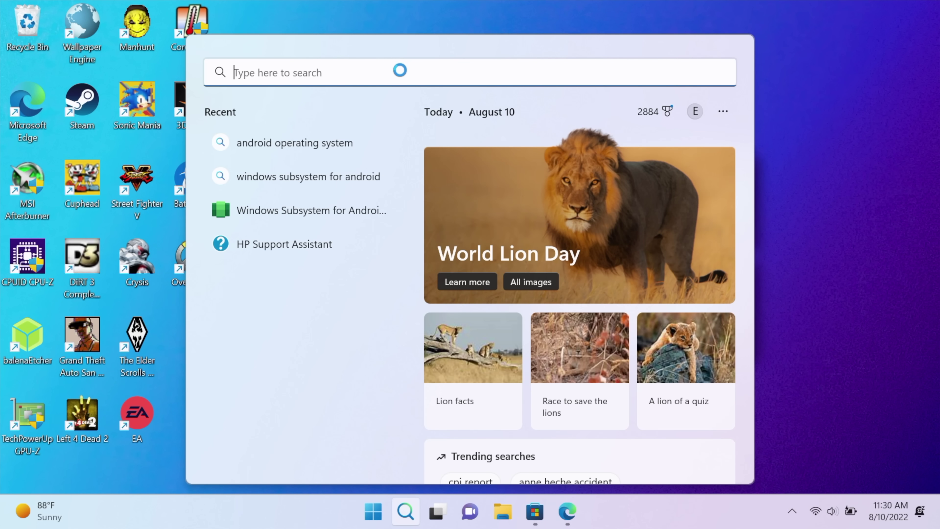
type("gun")
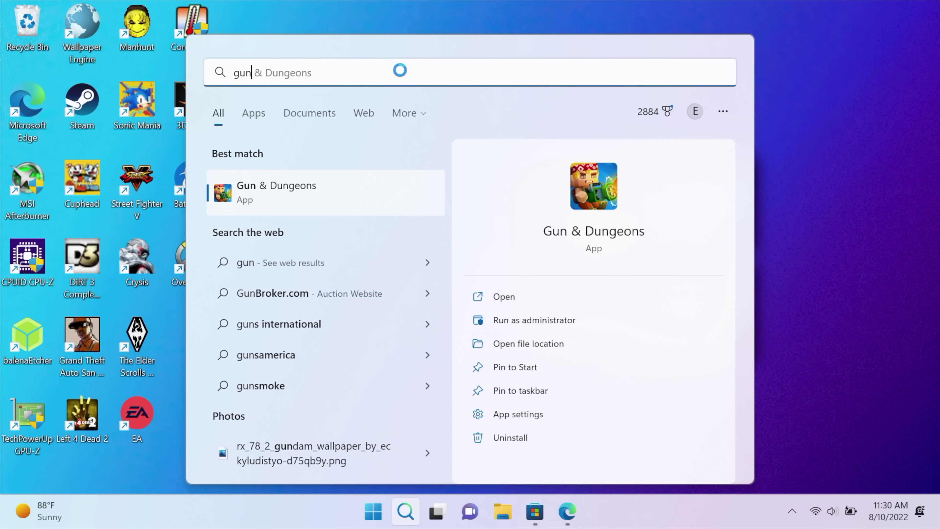
left_click(243, 201)
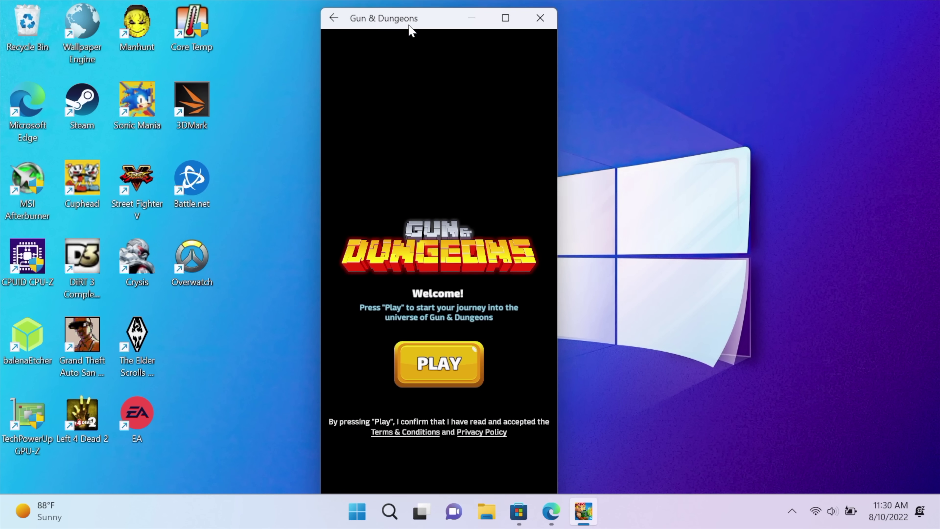
Accept the terms on the Gun & Dungeons welcome screen and start the tutorial room.
left_click(459, 368)
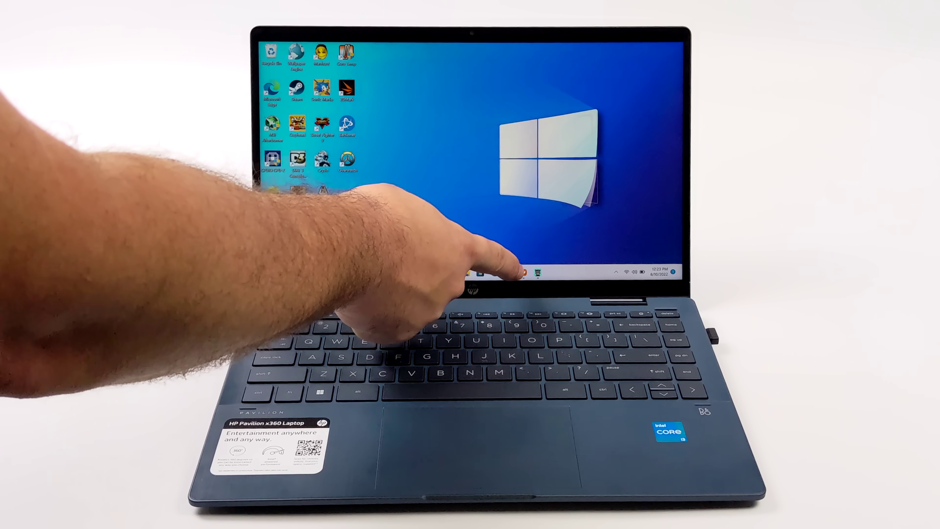
Restart Crossy Road, allow photo and media access, and hop the chicken across several lanes.
left_click(510, 273)
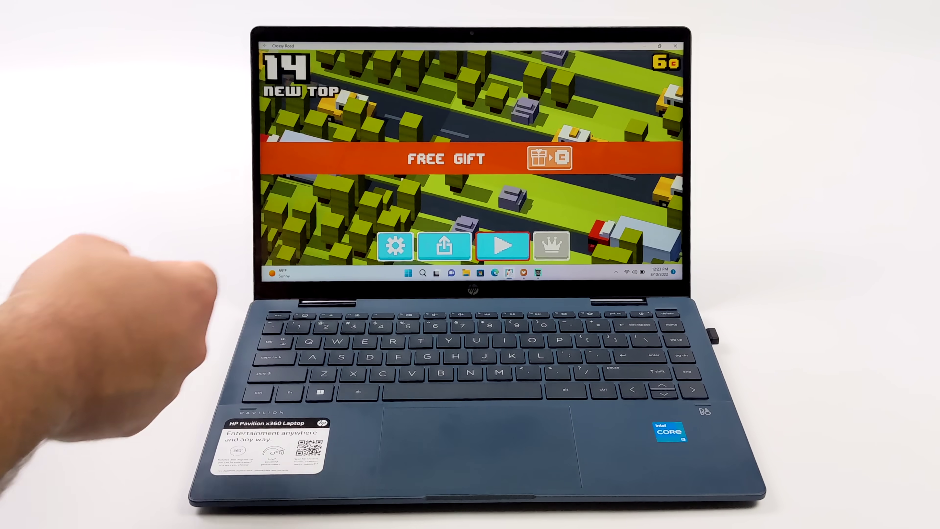
left_click(505, 245)
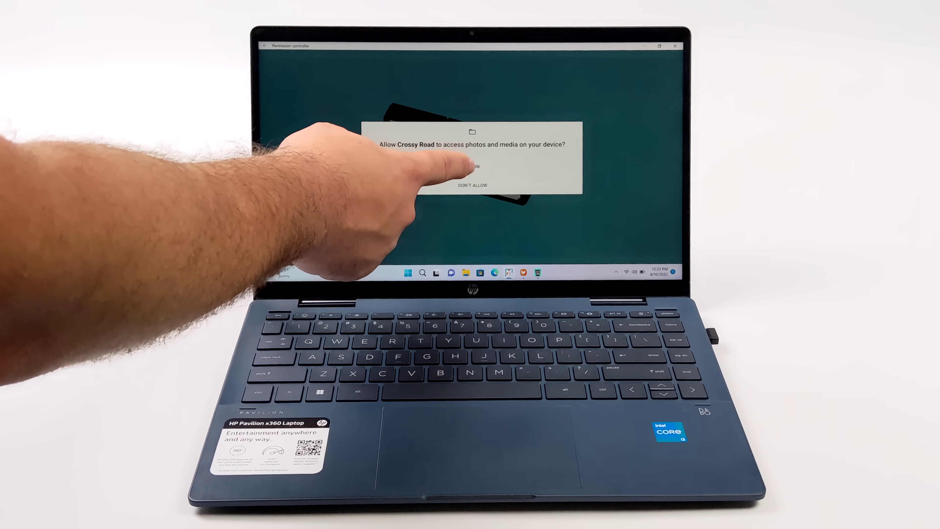
left_click(473, 166)
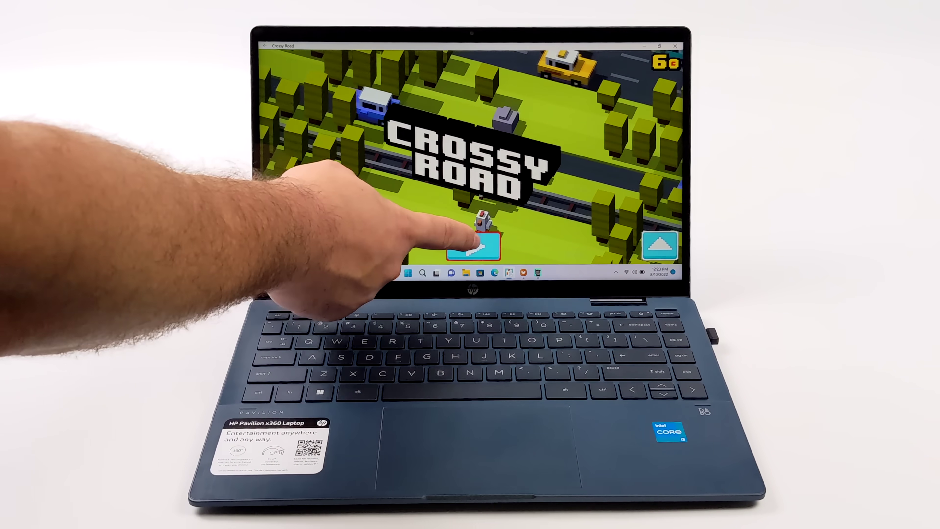
left_click(474, 245)
left_click(442, 248)
left_click(442, 247)
left_click(442, 247)
left_click(442, 248)
left_click(442, 248)
left_click(441, 250)
left_click(441, 249)
left_click(440, 254)
left_click(440, 255)
left_click(438, 252)
left_click(436, 248)
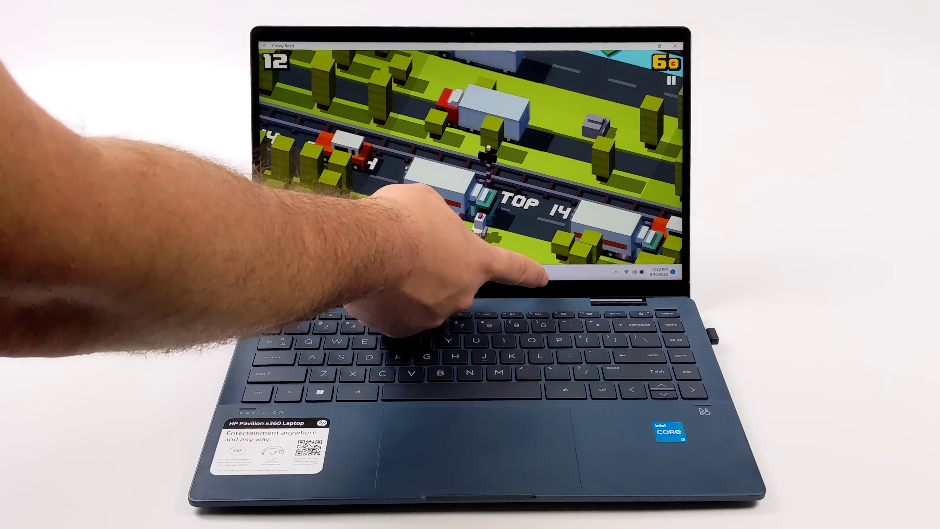
Switch to My Tom, then to the Aptoide store and scroll through it.
left_click(537, 273)
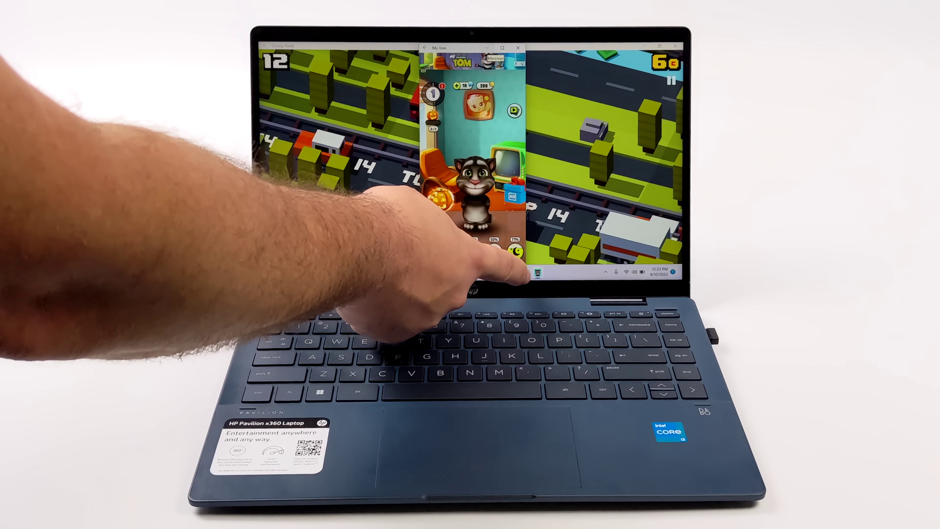
left_click(523, 273)
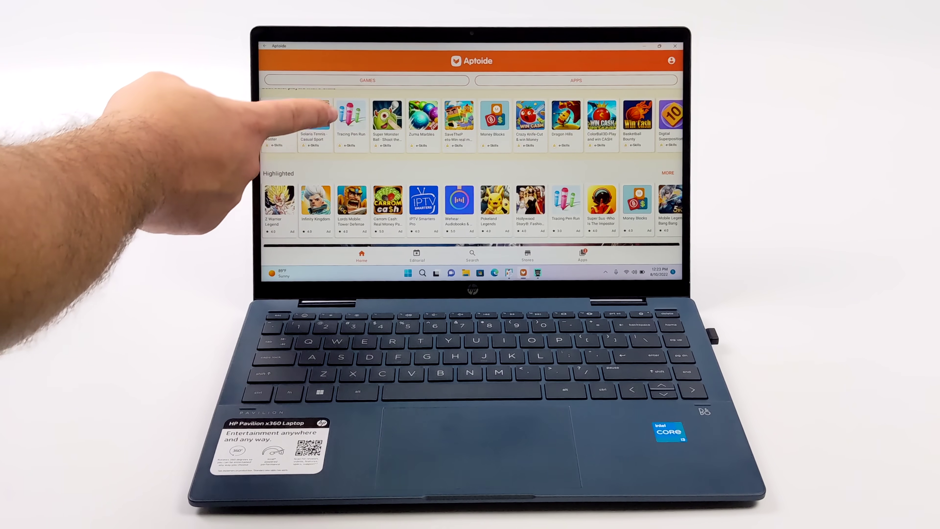
left_click_drag(315, 108, 347, 126)
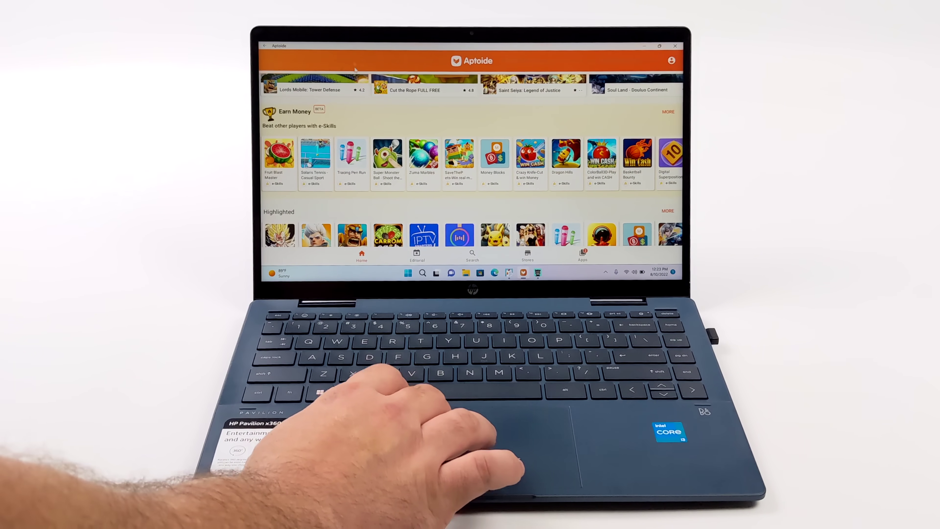
scroll(561, 140, "down", 5)
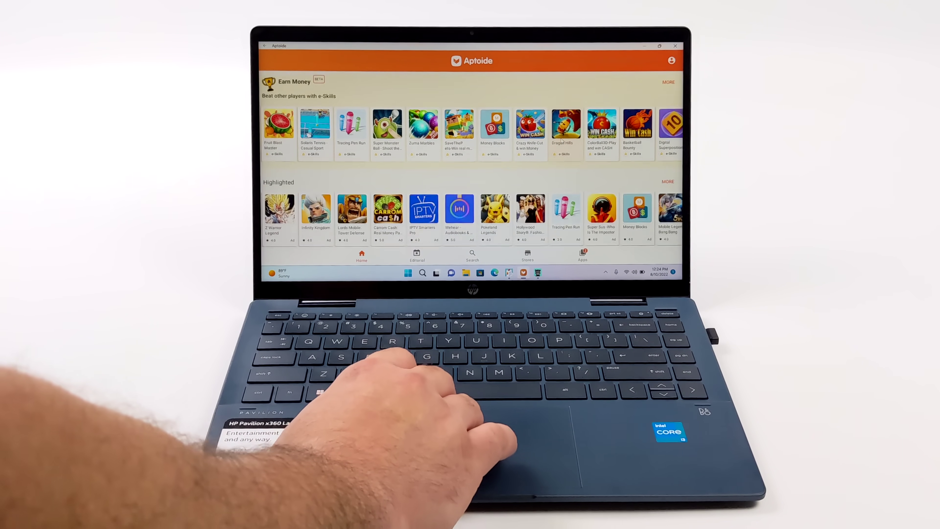
scroll(561, 141, "up", 8)
scroll(561, 141, "up", 2)
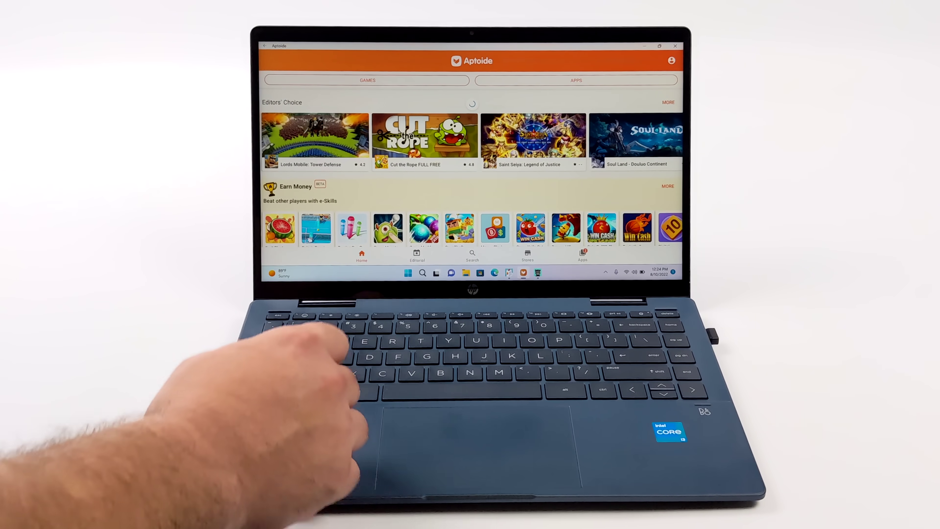
Launch TikTok from the Start menu's recommended apps list.
left_click(408, 273)
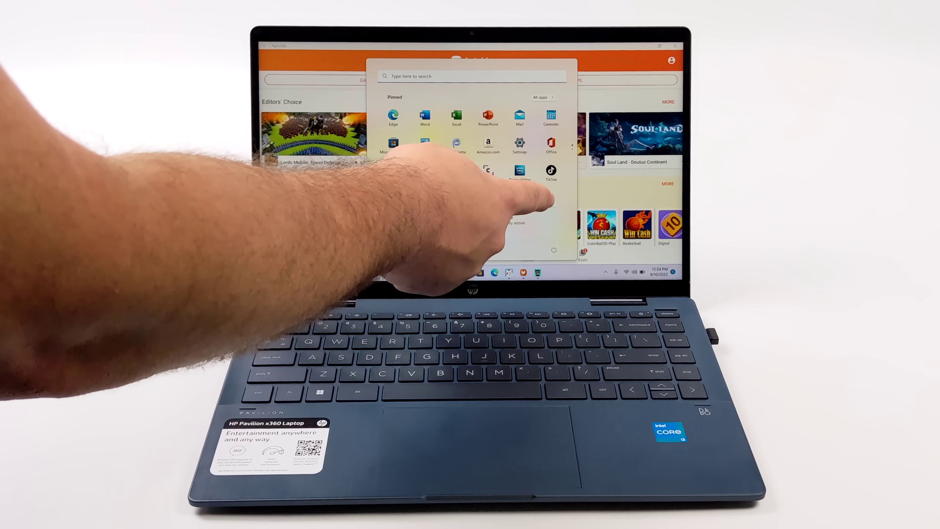
left_click(547, 197)
left_click(406, 160)
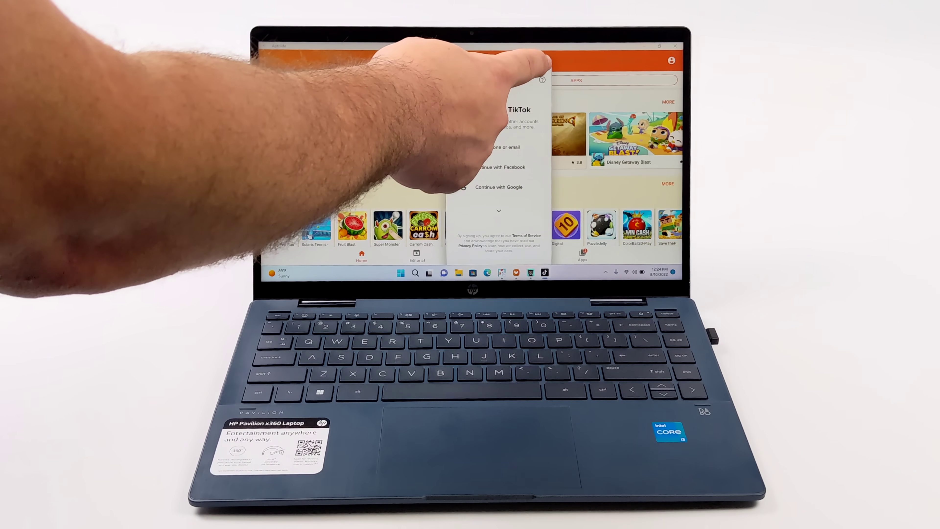
Close the TikTok and My Tom windows and start a fresh Crossy Road run.
left_click(544, 63)
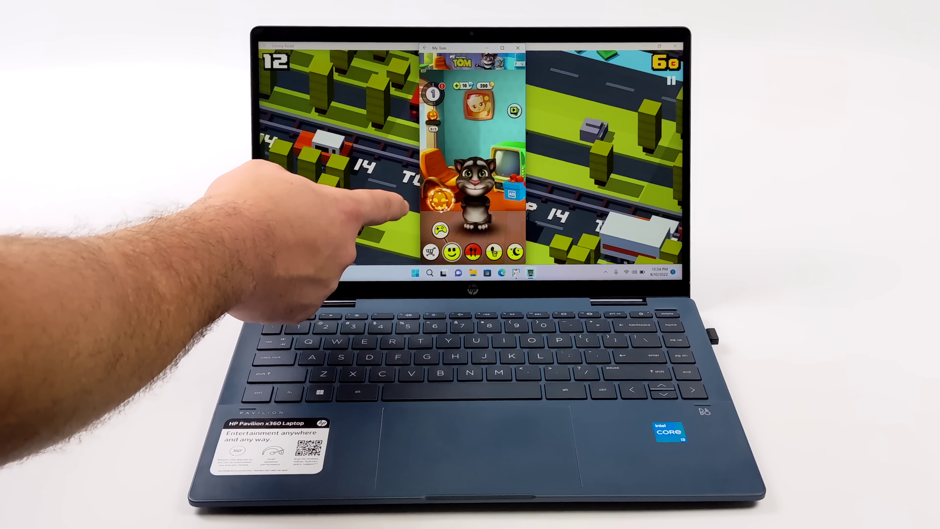
left_click(518, 48)
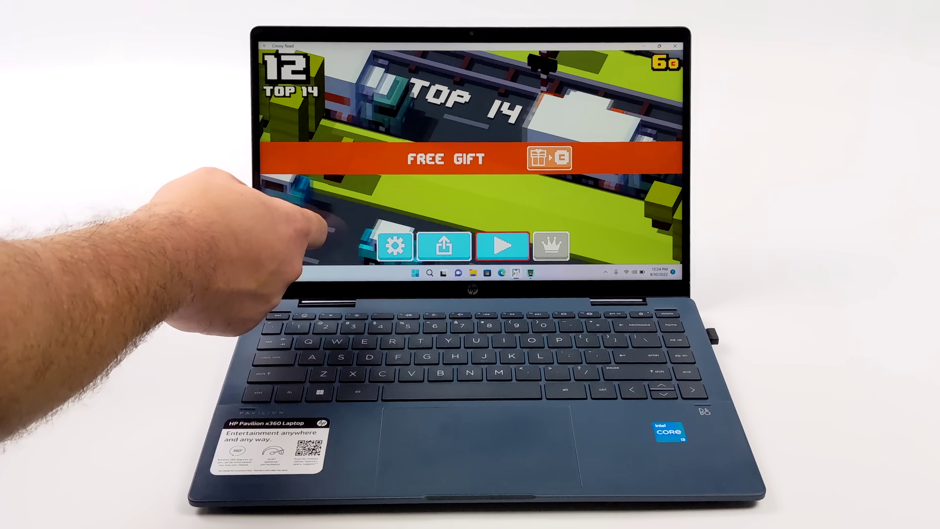
left_click(465, 239)
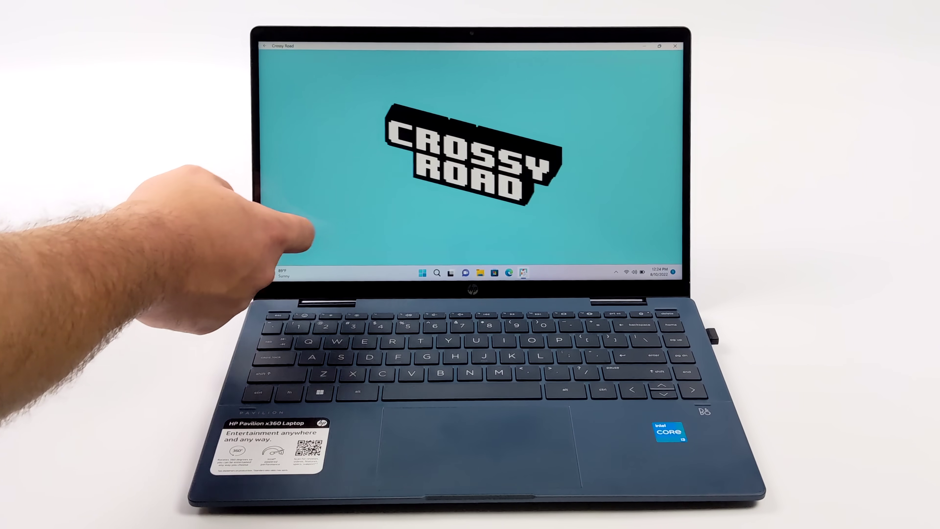